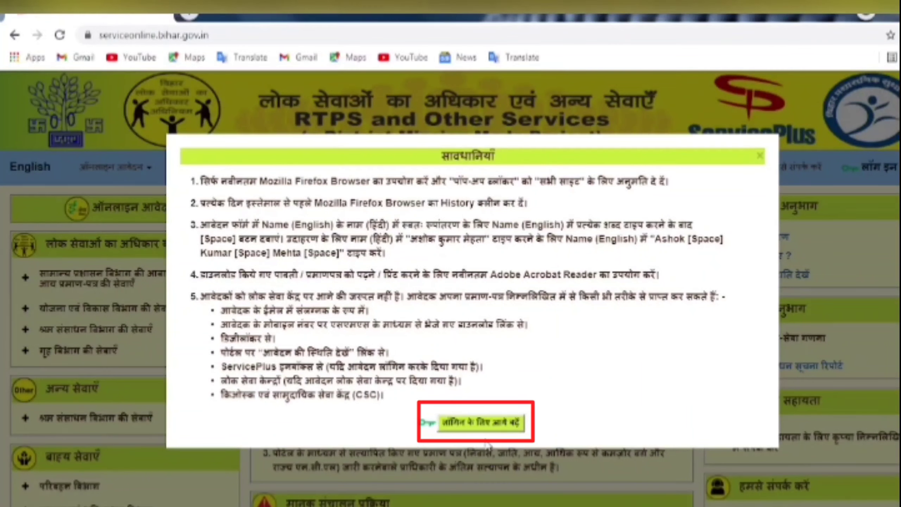
- Dismiss the precautions notice with 'लॉगिन के लिए आगे बढ़ें' to reach the LOG IN form
click(487, 424)
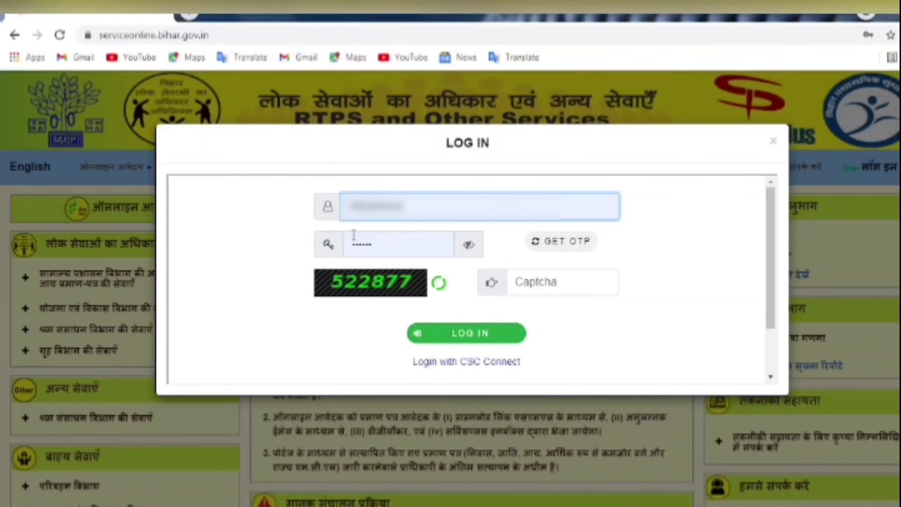
- Erase the autofilled Login ID and leave the password field empty
click(458, 208)
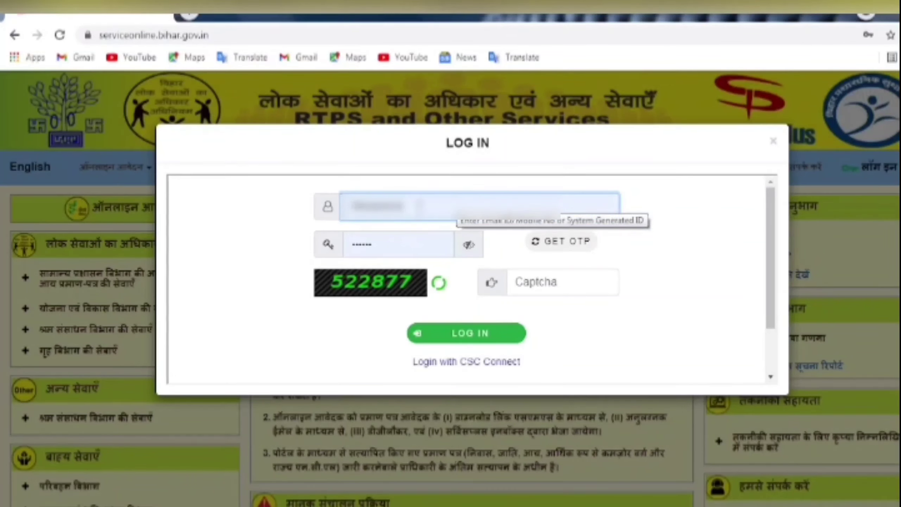
double_click(420, 206)
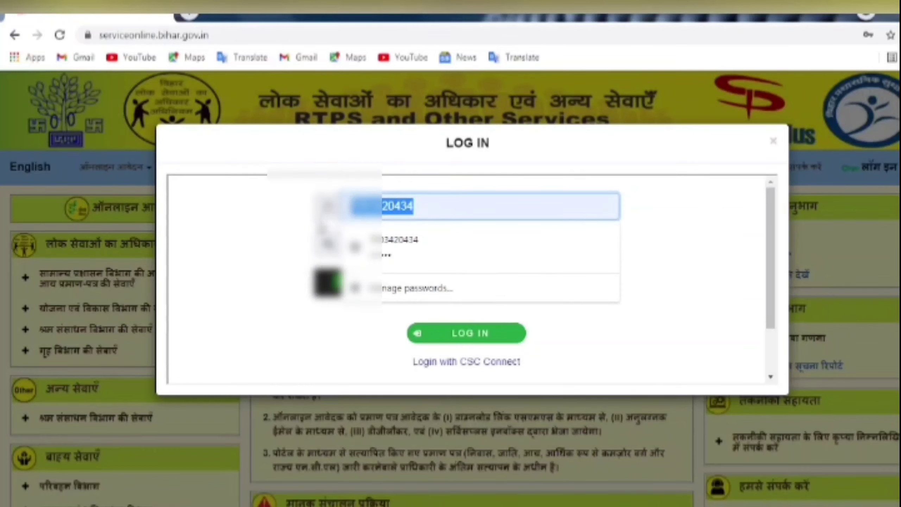
key(BackSpace)
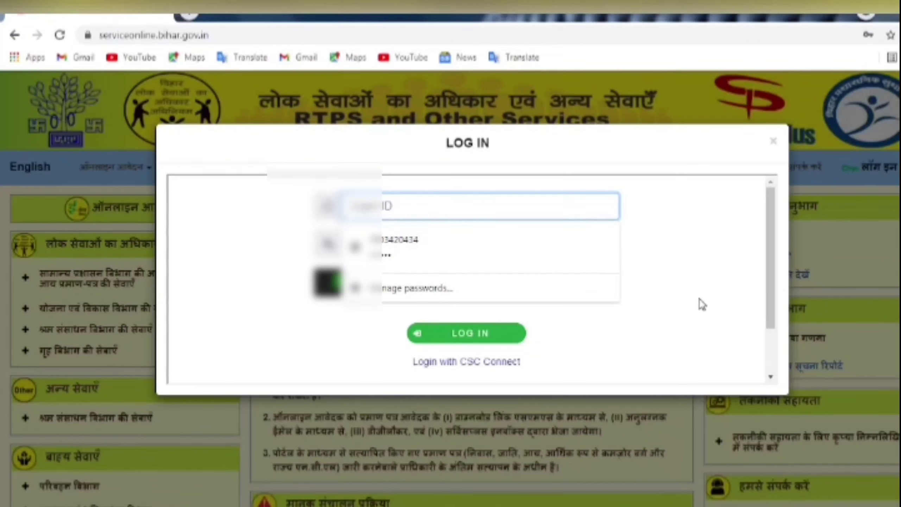
click(705, 303)
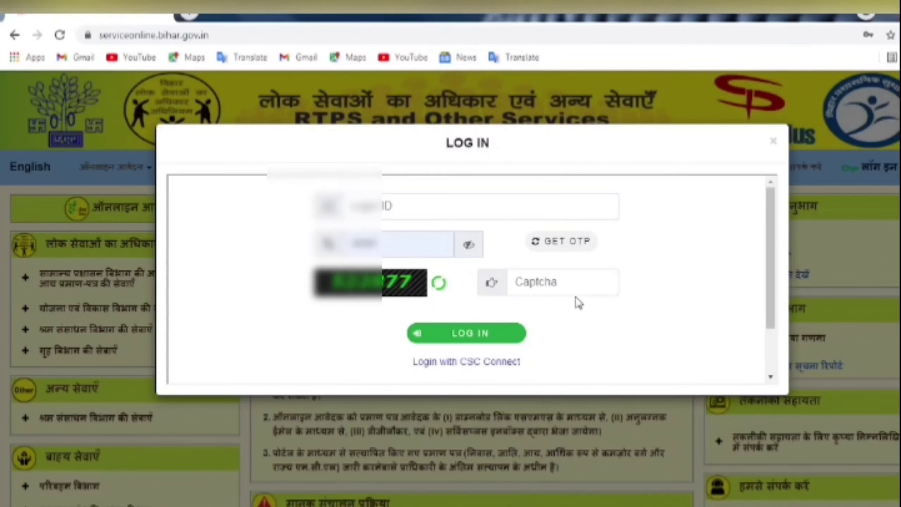
click(396, 243)
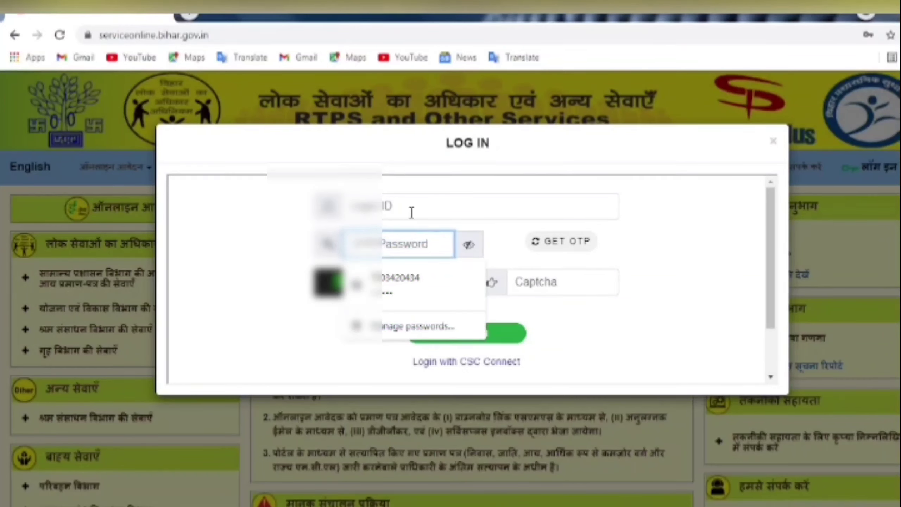
scroll(649, 297, down, 2)
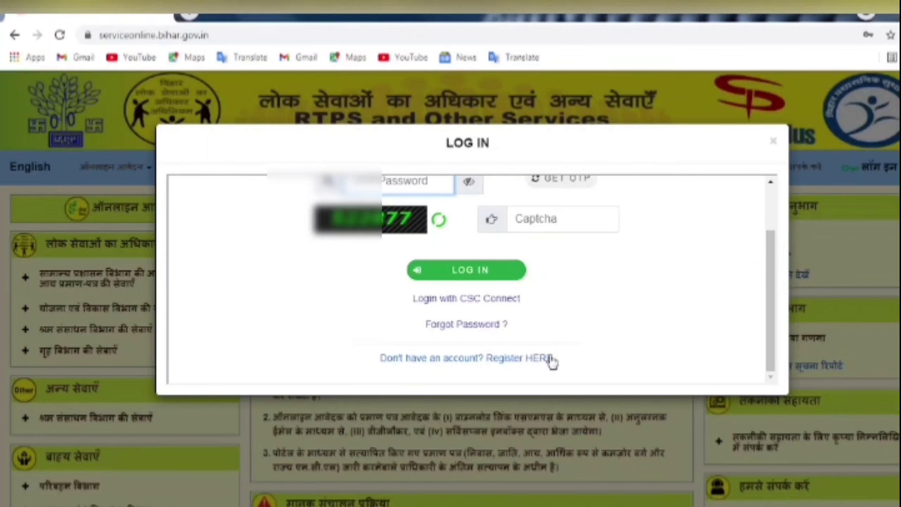
click(521, 360)
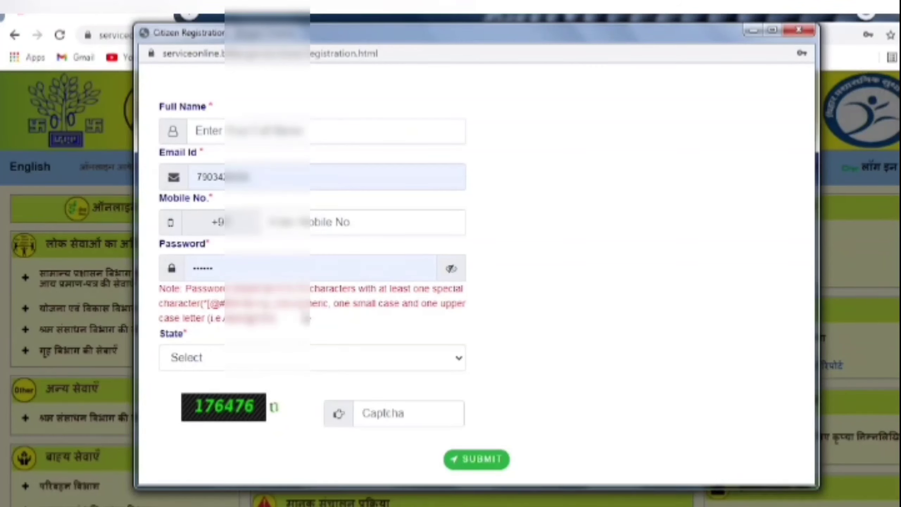
click(328, 368)
click(630, 345)
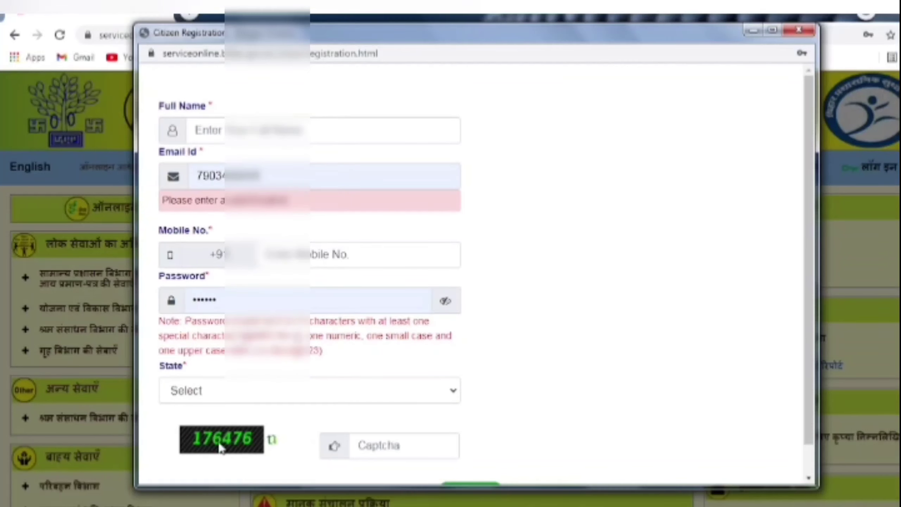
scroll(581, 383, down, 1)
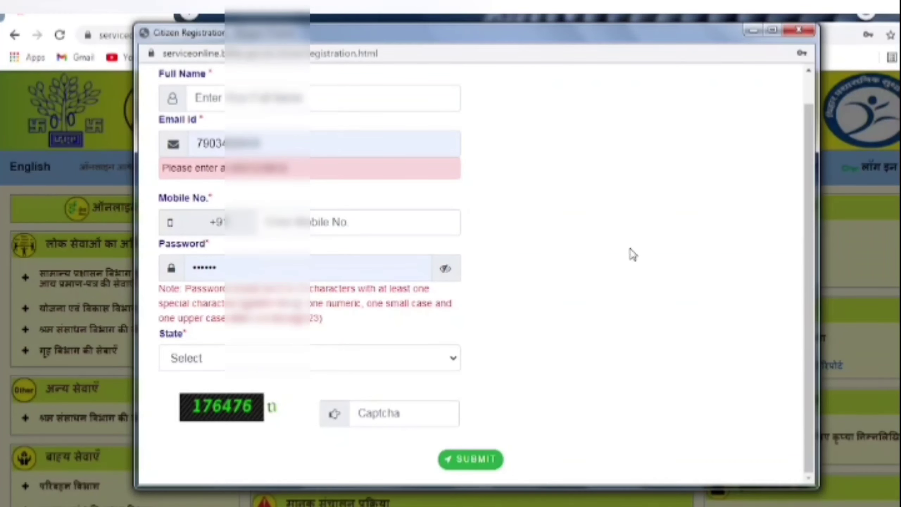
click(798, 31)
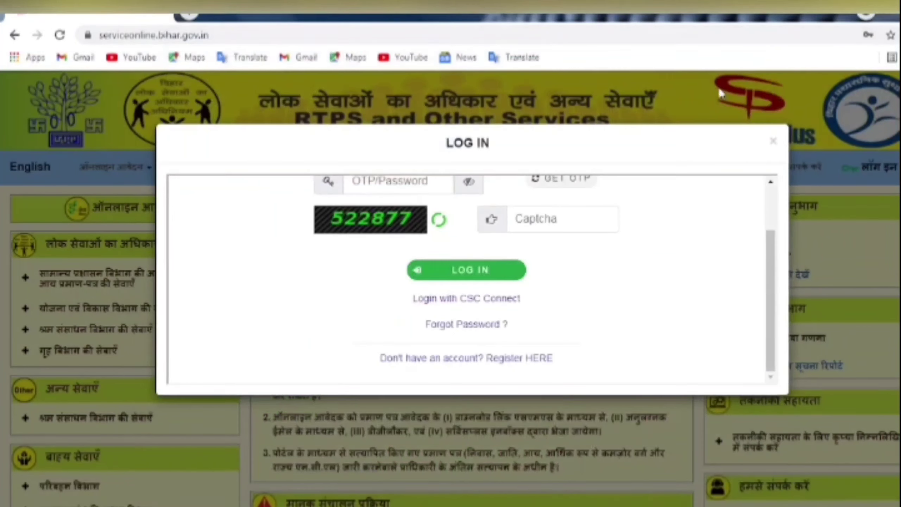
- Fill in the saved login ID, retype the account password and verify it with the eye toggle
scroll(593, 263, up, 2)
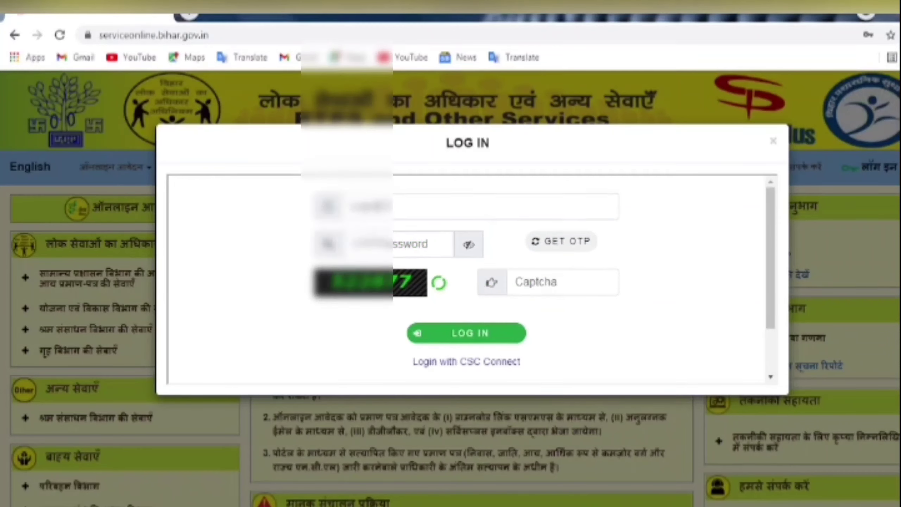
click(504, 207)
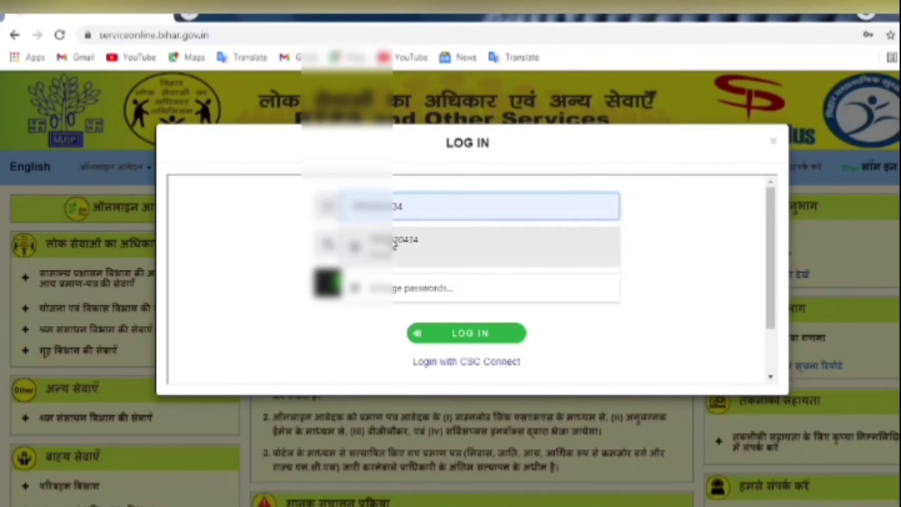
click(394, 250)
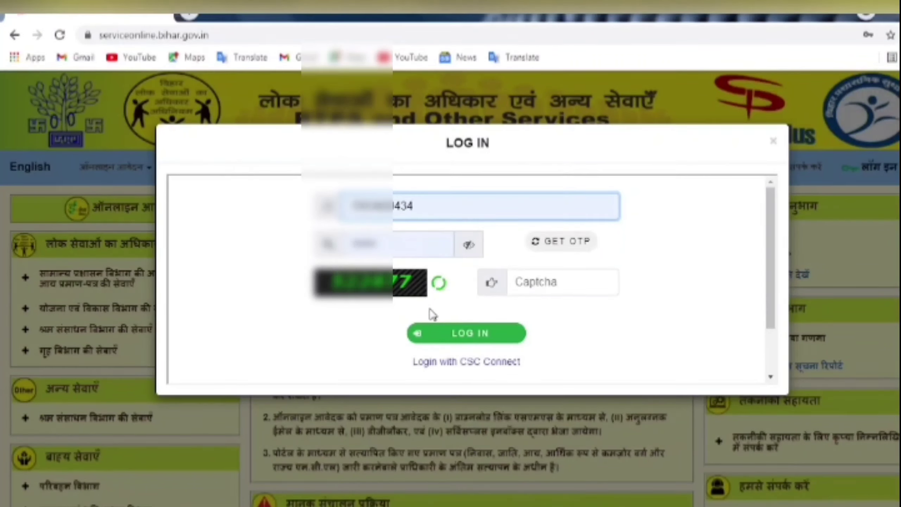
click(469, 248)
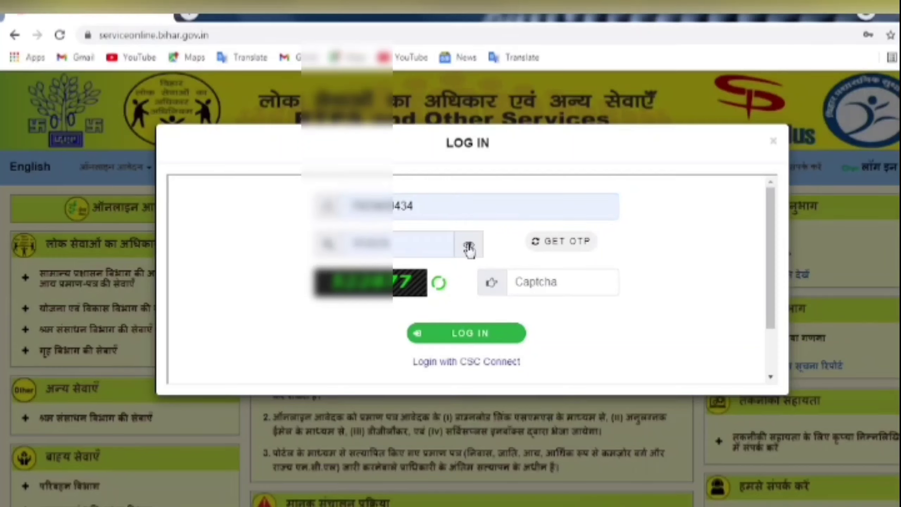
double_click(391, 250)
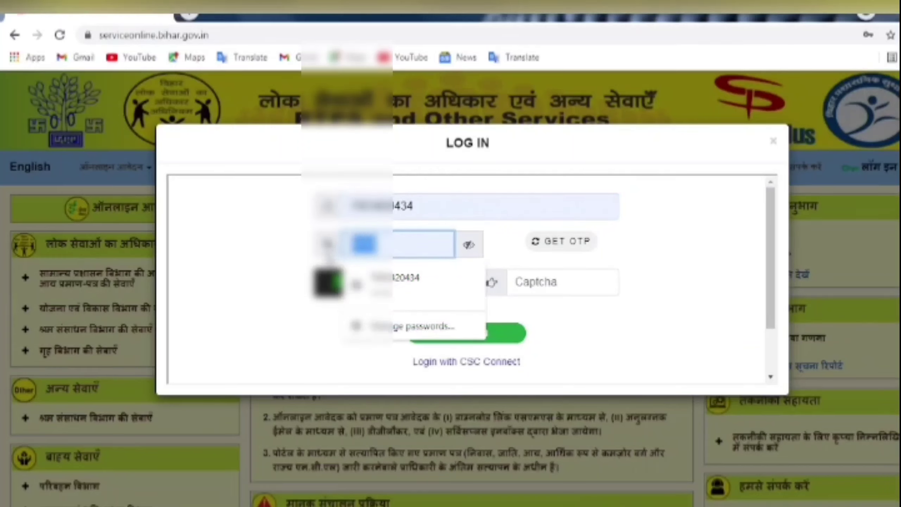
key(BackSpace)
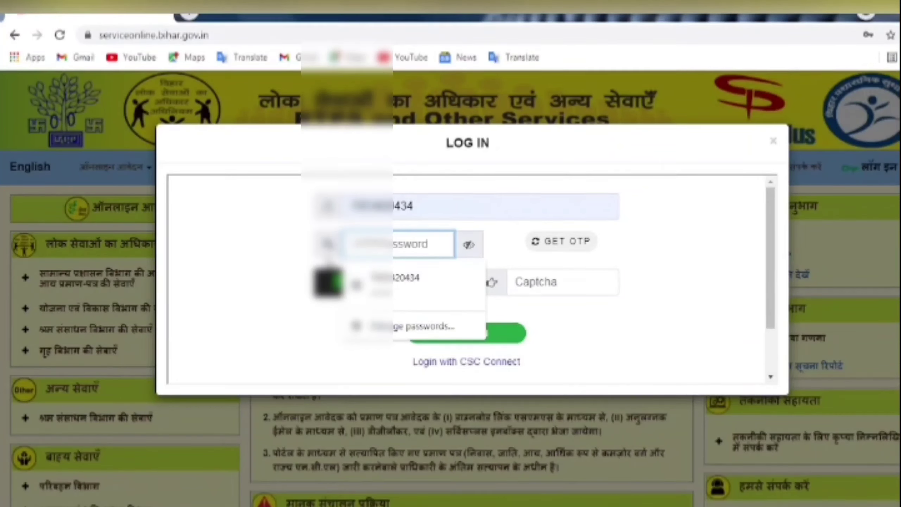
text(a)
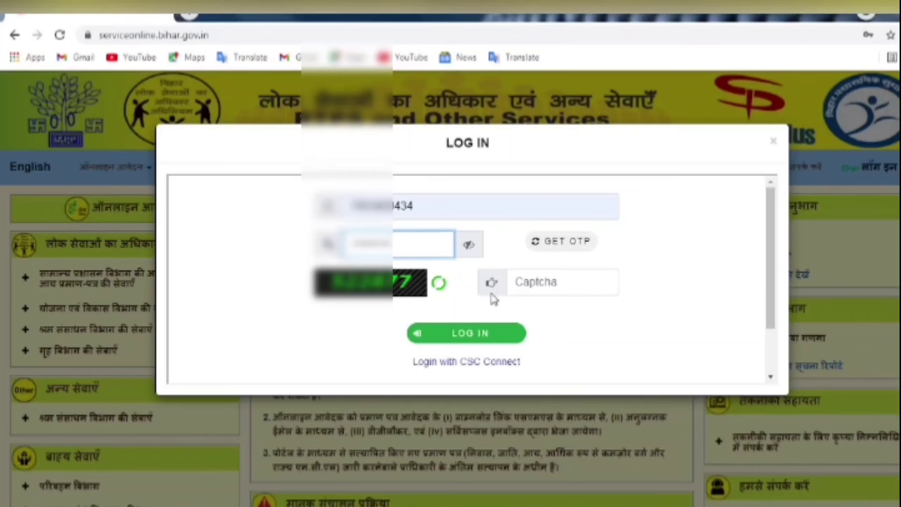
click(467, 246)
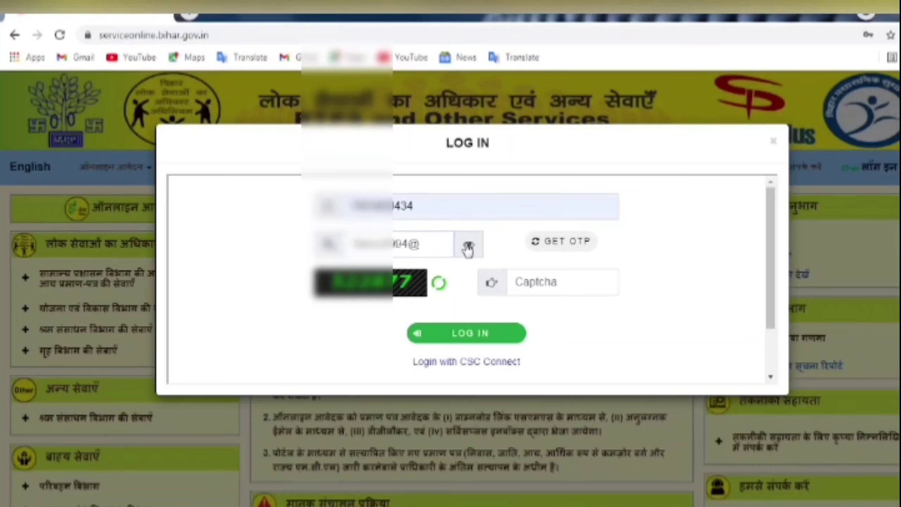
click(468, 245)
- Enter the captcha code and submit the LOG IN form
click(520, 284)
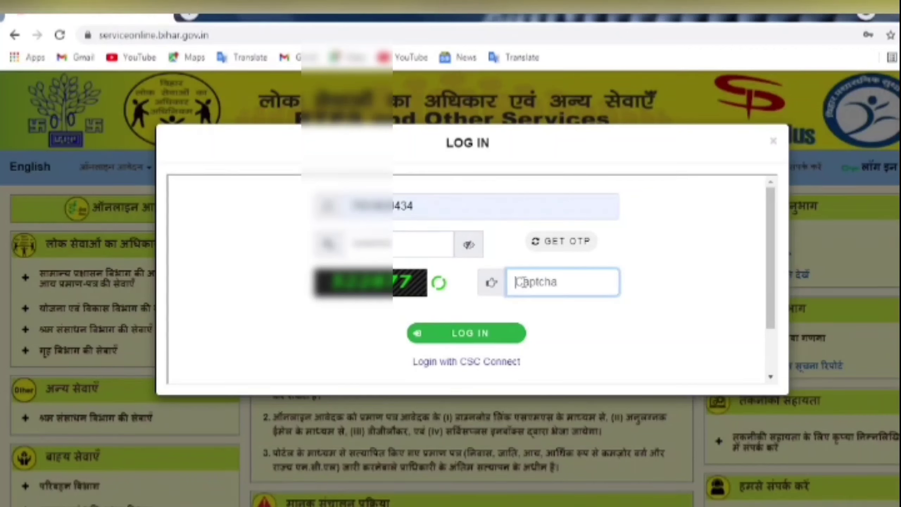
text(522877)
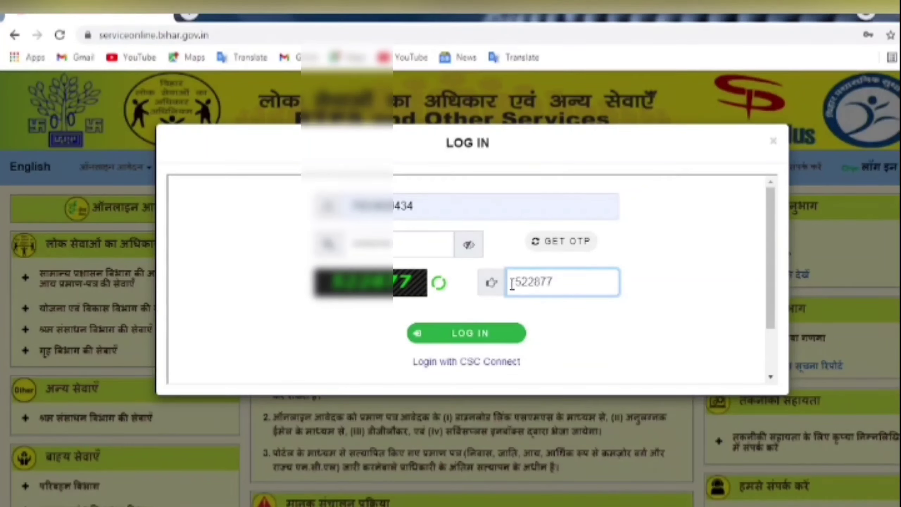
click(466, 339)
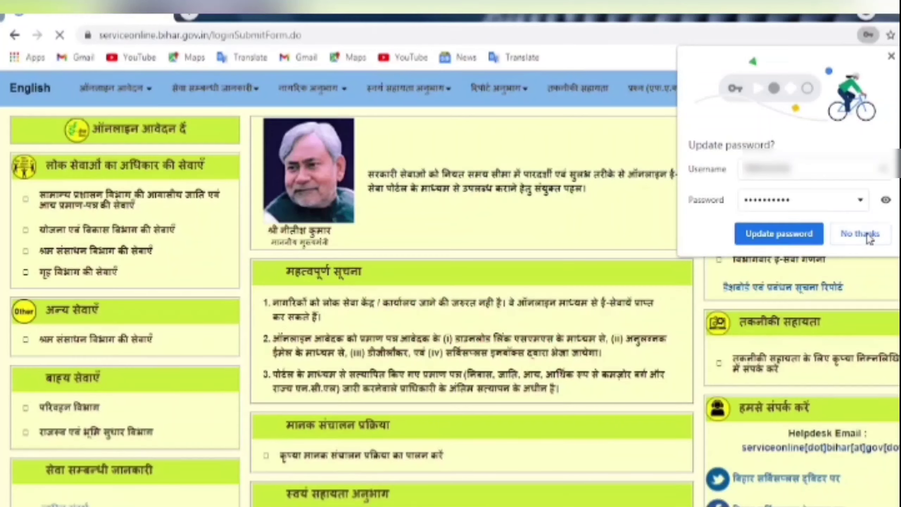
- Decline the password update and open View all available services under Apply for services
click(859, 234)
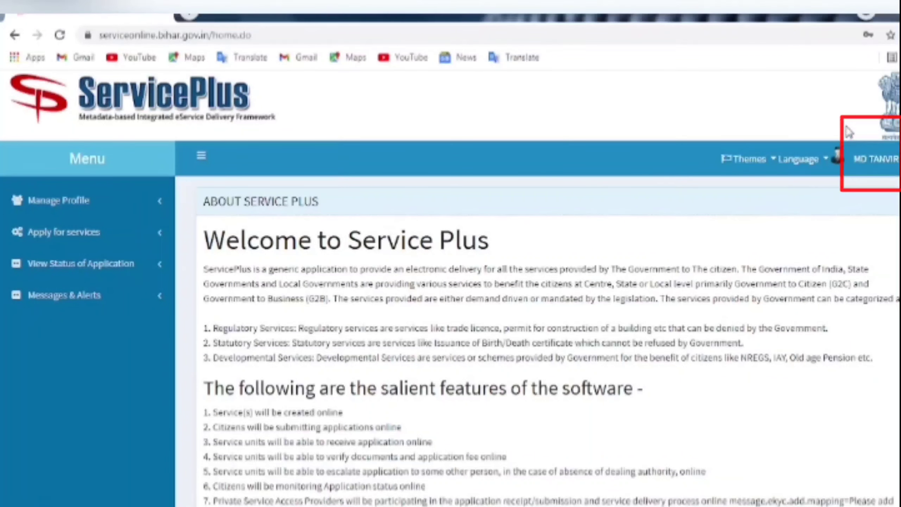
click(95, 235)
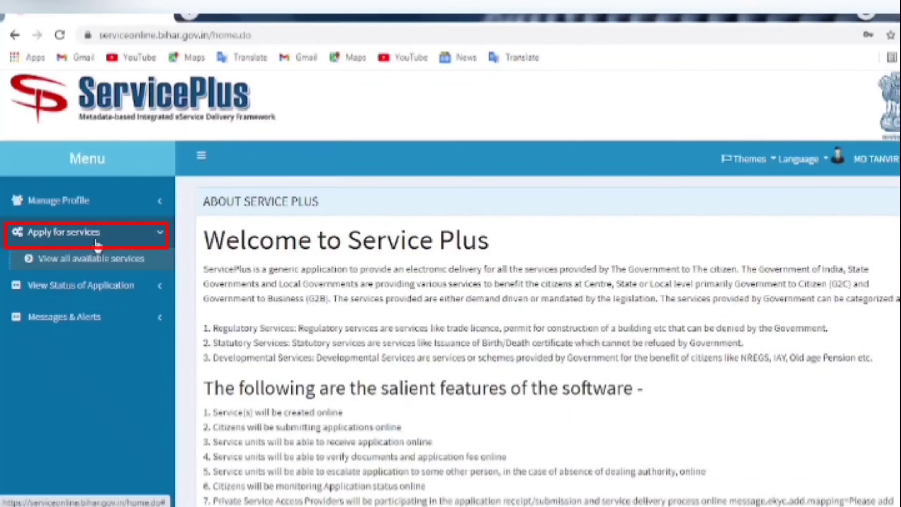
click(83, 258)
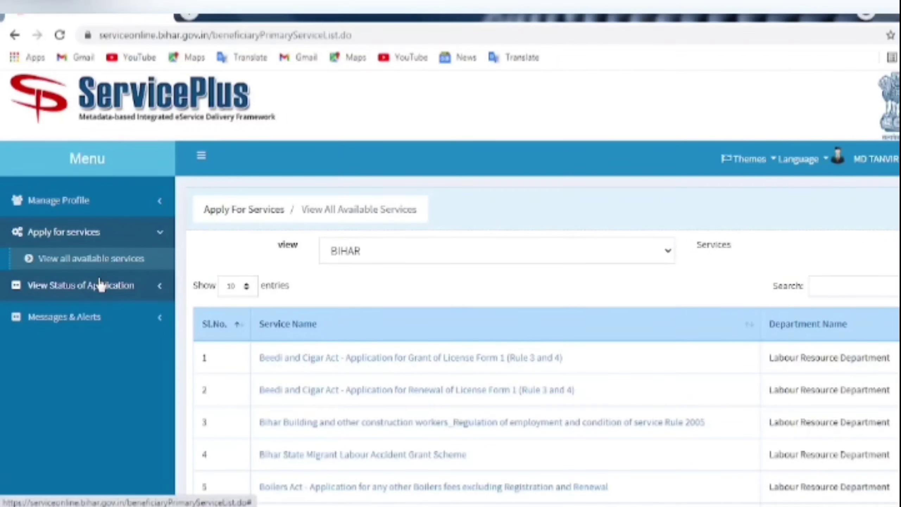
- Search the services table for 'resi' to show the Residence Certificate issuance services
scroll(514, 337, down, 2)
scroll(540, 349, down, 8)
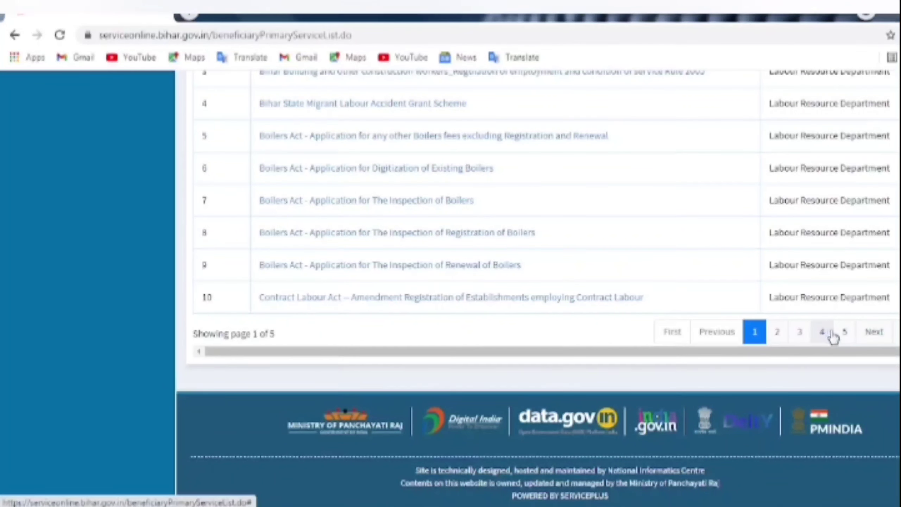
scroll(633, 336, up, 10)
scroll(761, 321, down, 2)
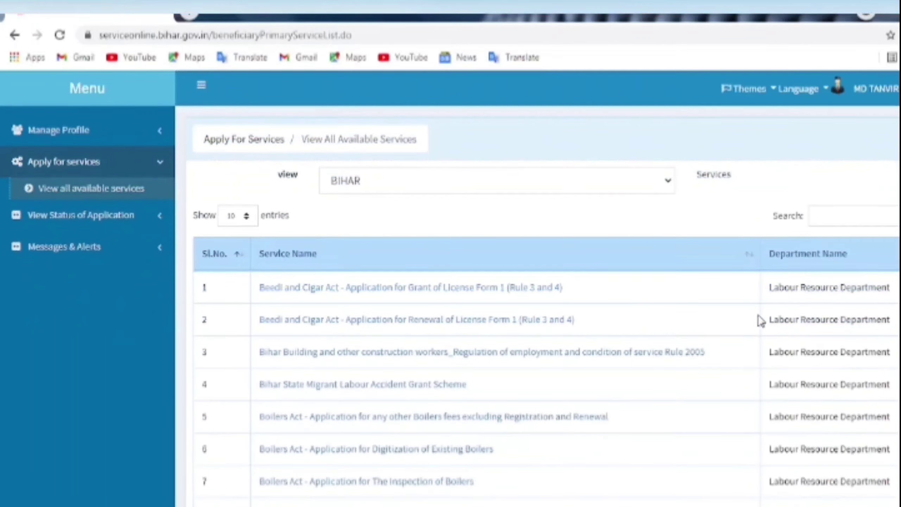
click(828, 217)
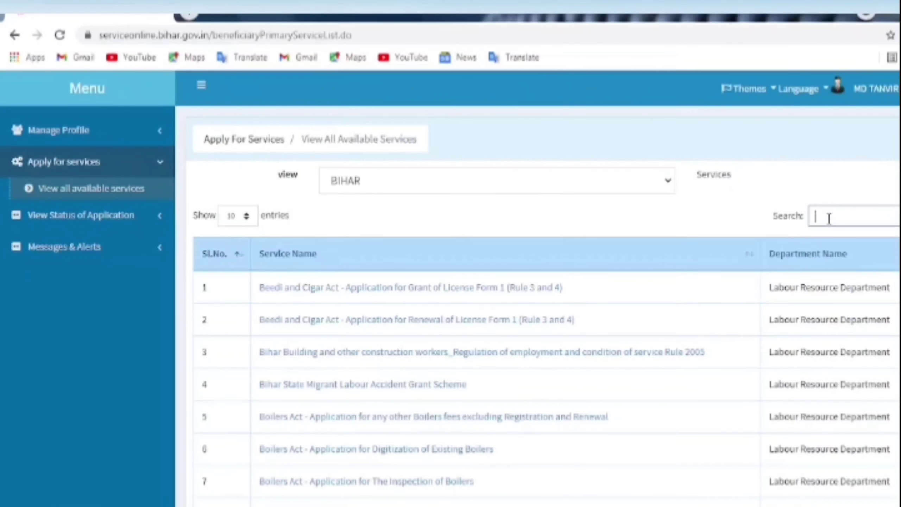
text(resi)
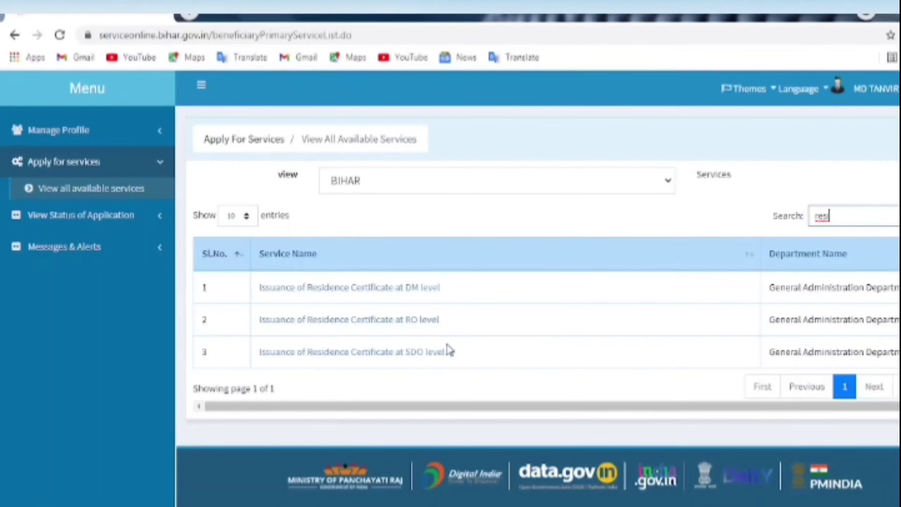
- Open 'Issuance of Residence Certificate at RO level' and select Male as the gender
click(383, 320)
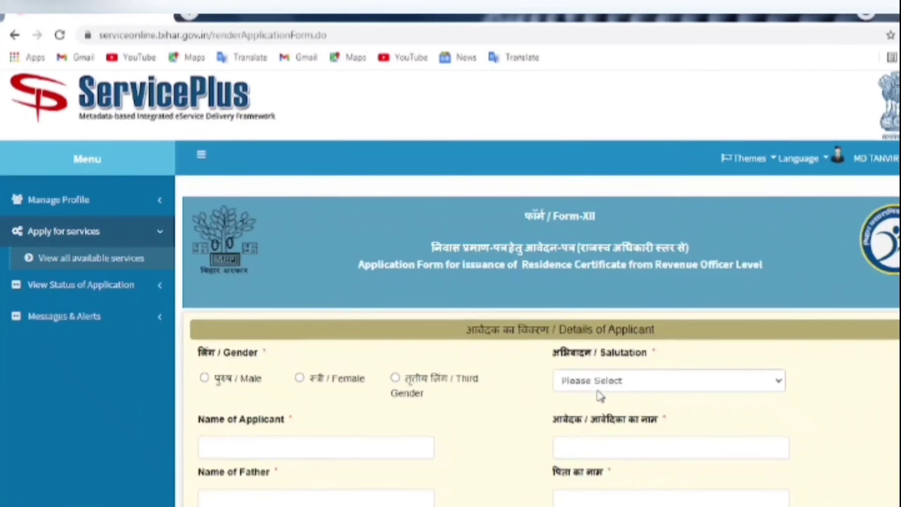
scroll(597, 396, down, 4)
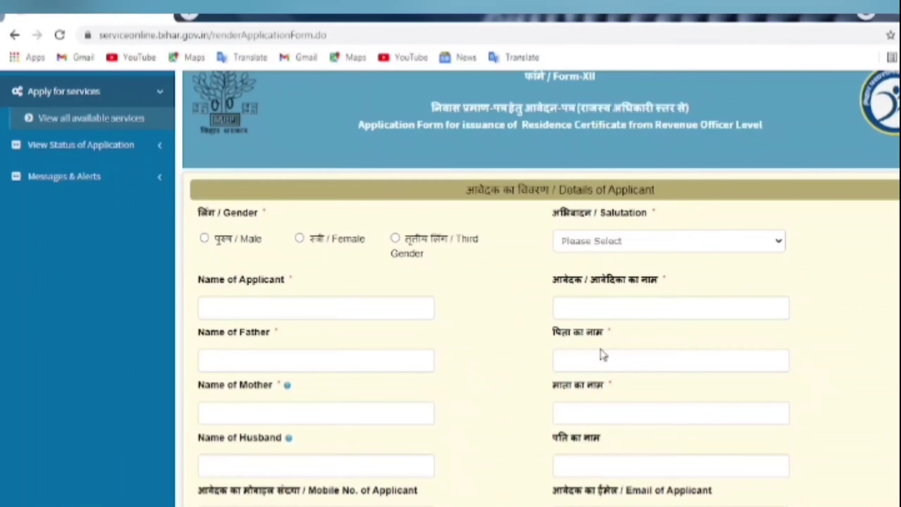
scroll(619, 358, down, 2)
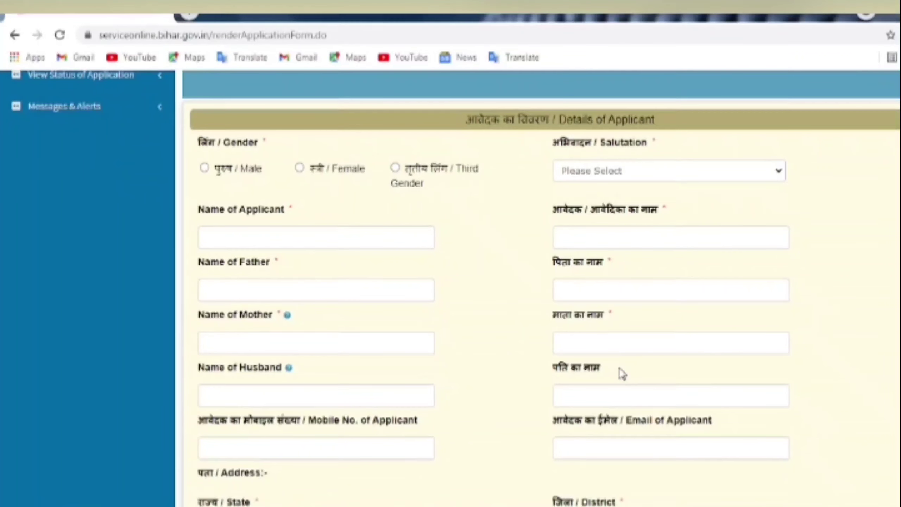
scroll(620, 372, up, 2)
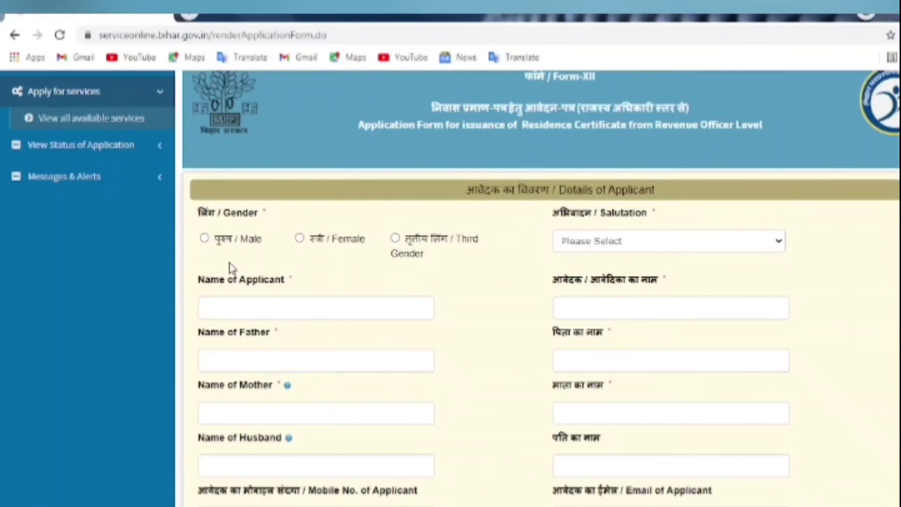
click(204, 239)
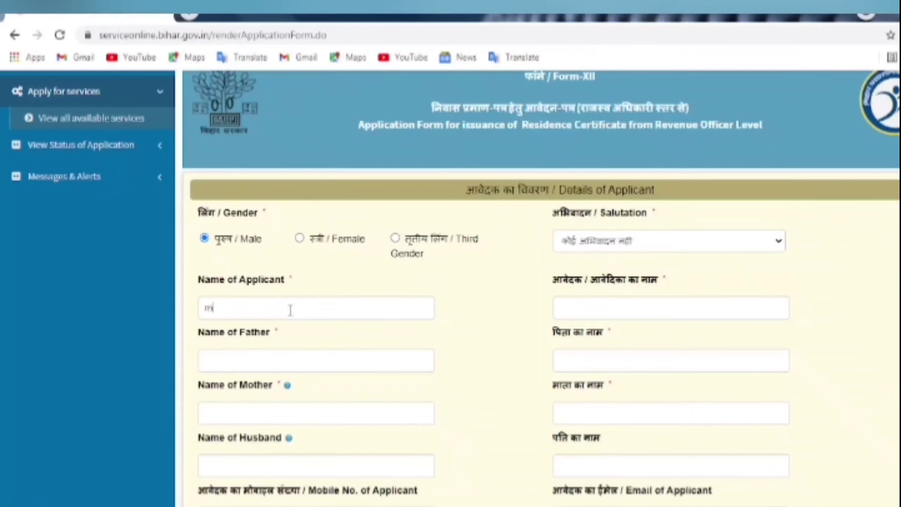
text(Mdta)
- Enter the applicant's name
key(BackSpace)
key(BackSpace)
key(BackSpace)
key(BackSpace)
text(Md)
key(Tab)
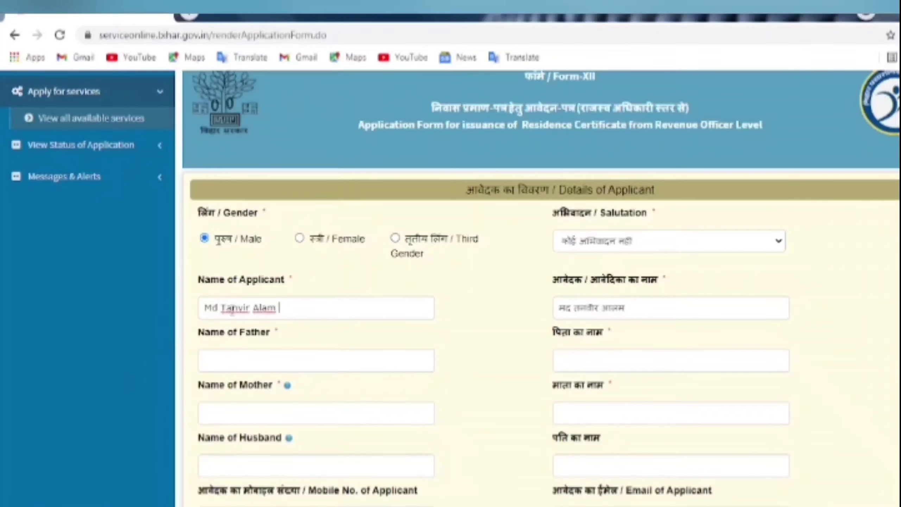
- Enter the father's and mother's names, correcting a misspelling in the mother's name
click(218, 369)
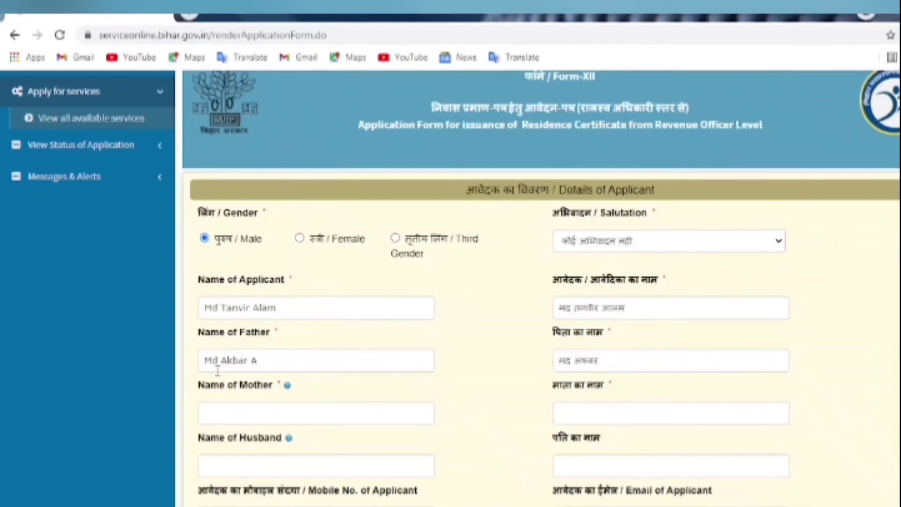
click(269, 413)
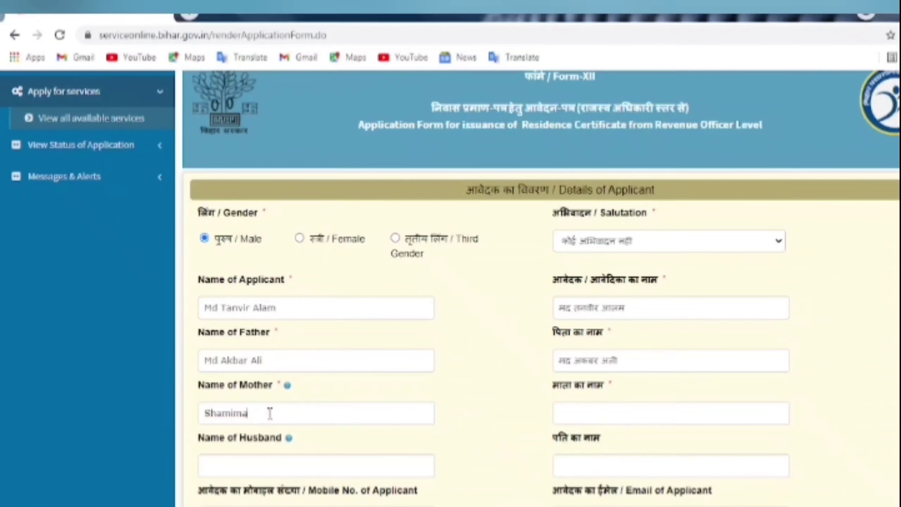
key(ctrl+a)
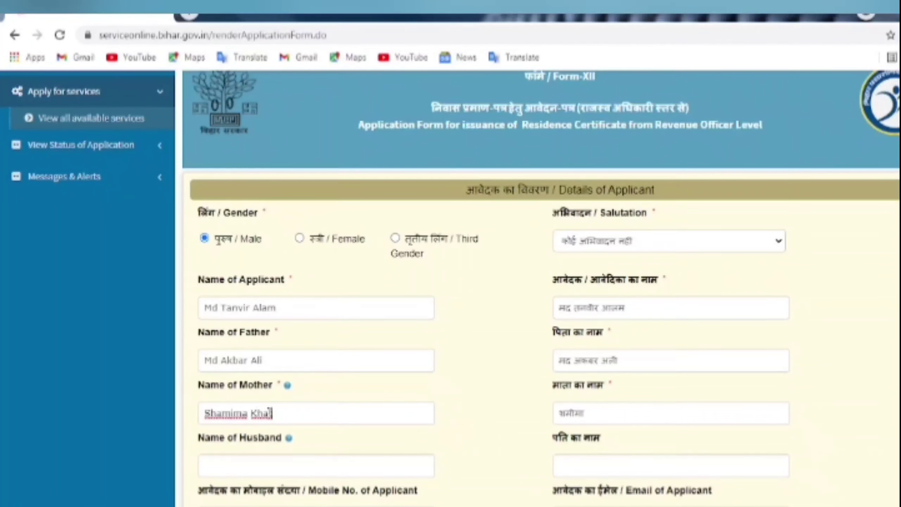
scroll(270, 435, down, 1)
scroll(270, 435, down, 3)
- Enter the applicant's mobile number and choose BIHAR as state plus the applicant's district
click(237, 386)
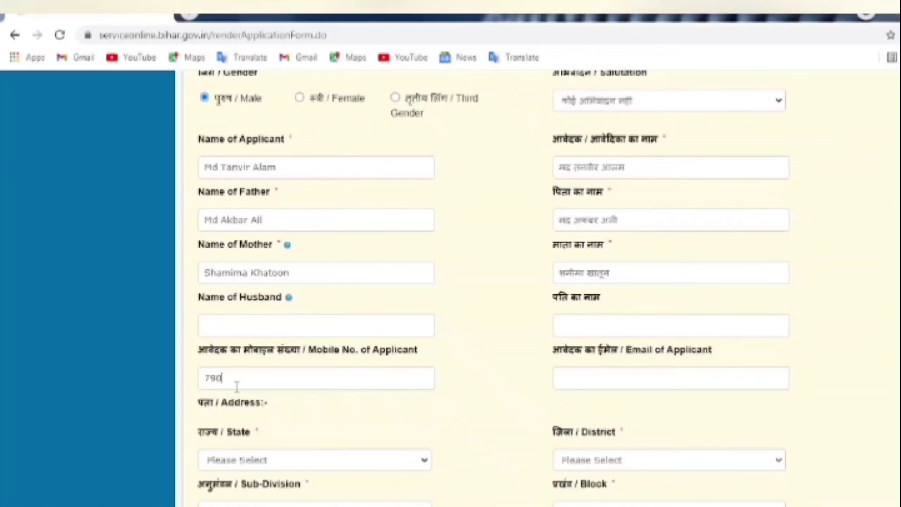
click(249, 460)
click(223, 487)
click(643, 460)
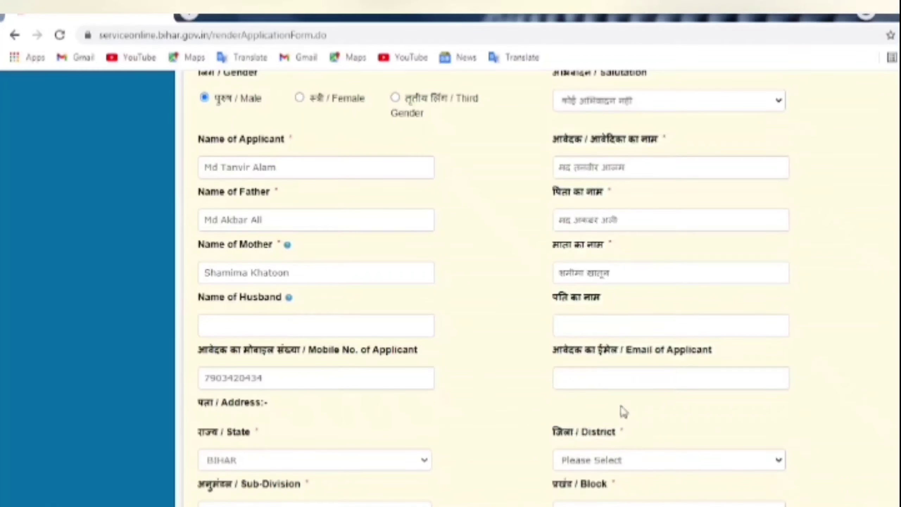
click(624, 412)
- Choose the applicant's sub-division and block, and set local body type to Town Panchayat
scroll(640, 439, down, 10)
click(270, 161)
click(261, 193)
click(667, 161)
click(603, 208)
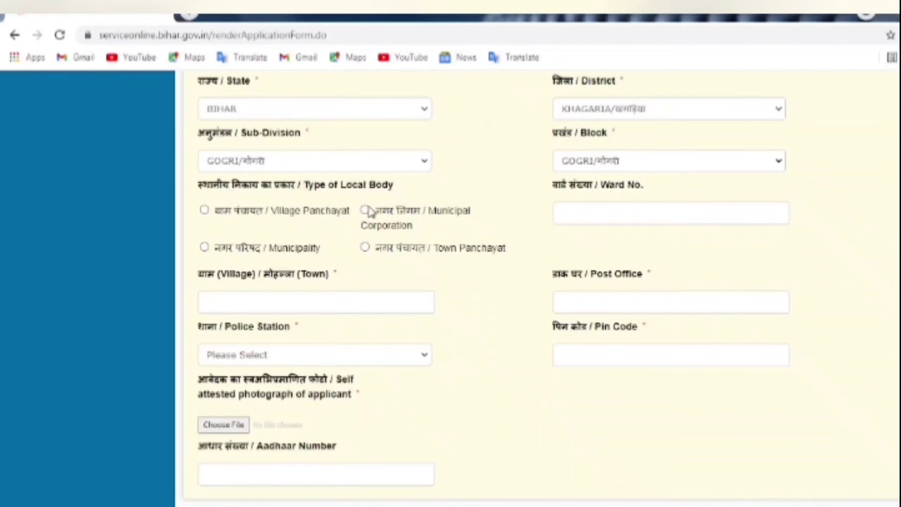
click(365, 247)
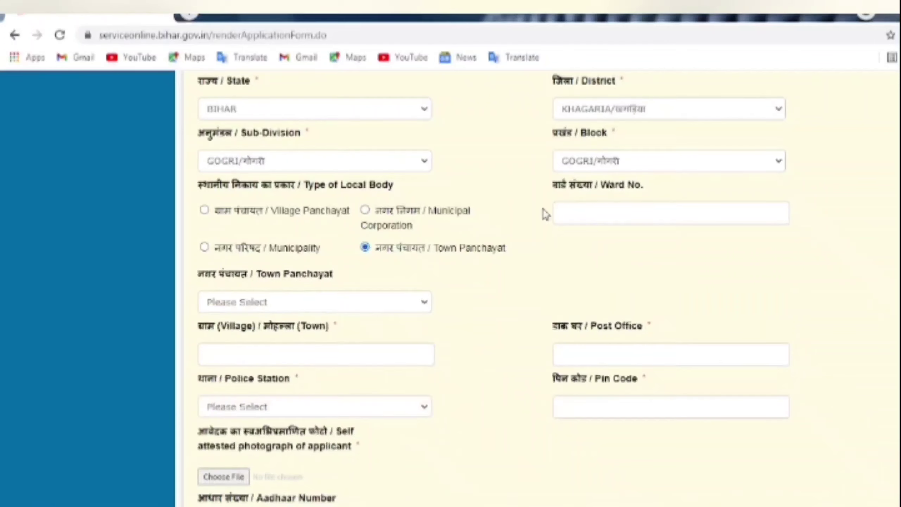
- Fill in the village, post office, police station and pin code of the applicant's address
click(232, 353)
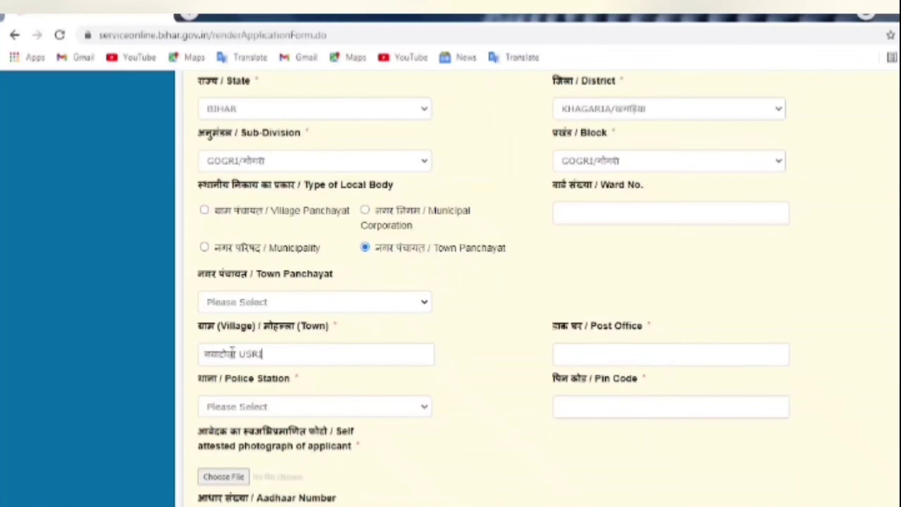
click(591, 352)
text(gogri)
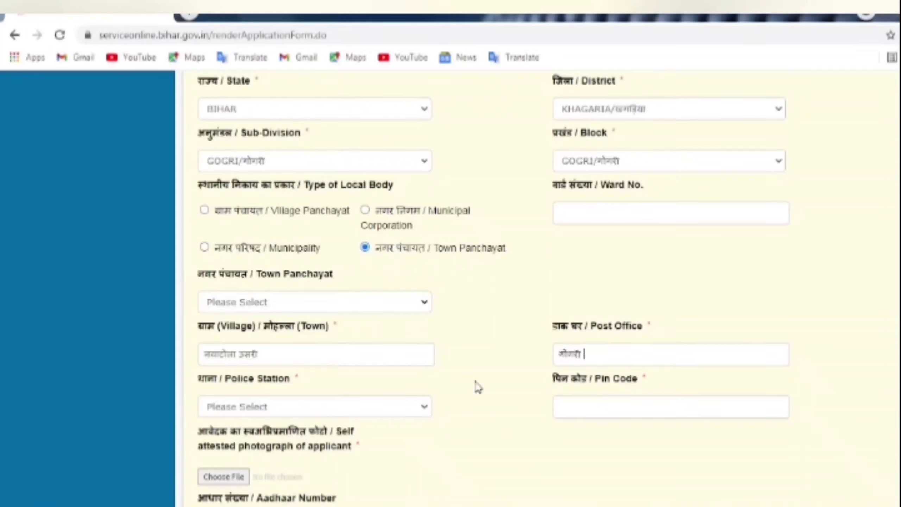
click(319, 406)
click(248, 320)
click(609, 408)
text(851202)
scroll(617, 432, down, 4)
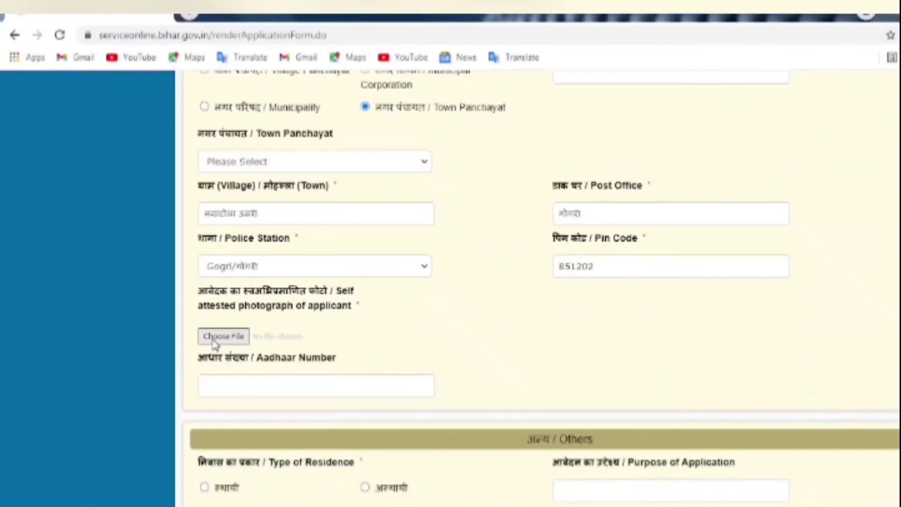
- Attach the applicant's self-attested photograph from the file dialog
click(222, 335)
double_click(242, 99)
scroll(468, 396, down, 6)
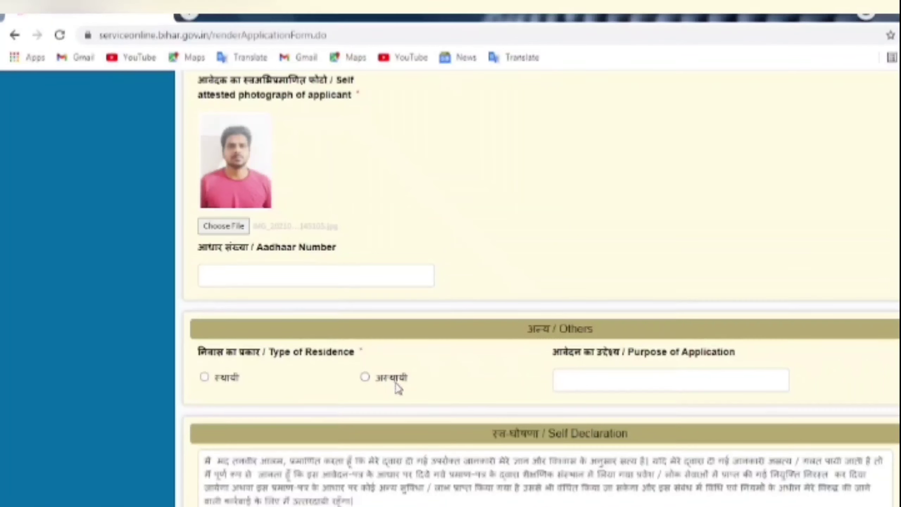
scroll(398, 386, down, 2)
- Set the Type of Residence to permanent (स्थायी)
click(205, 307)
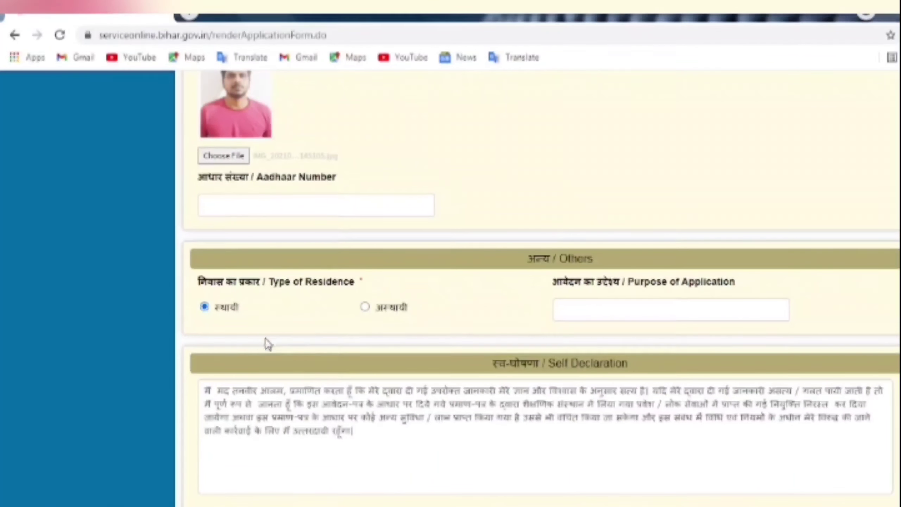
scroll(426, 367, down, 2)
scroll(426, 367, down, 5)
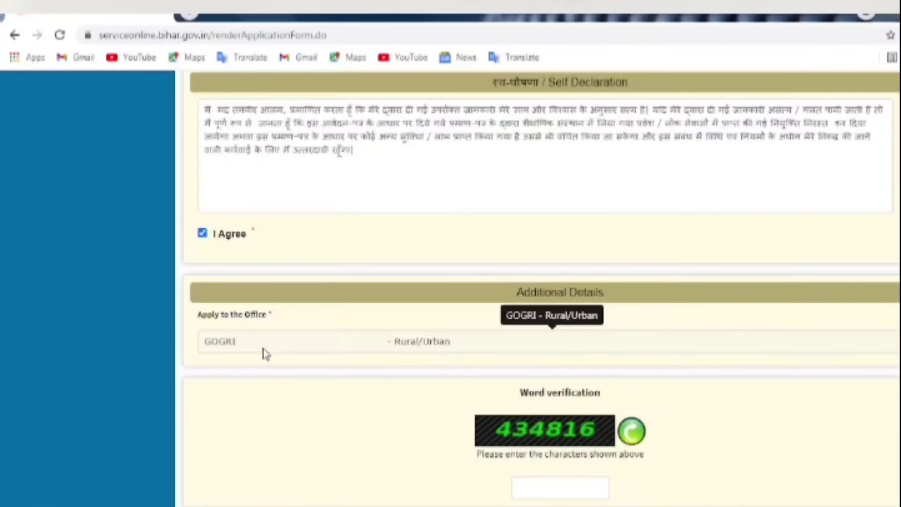
- Proceed from below the word verification box to raise the pre-submission confirmation prompt
scroll(626, 475, down, 2)
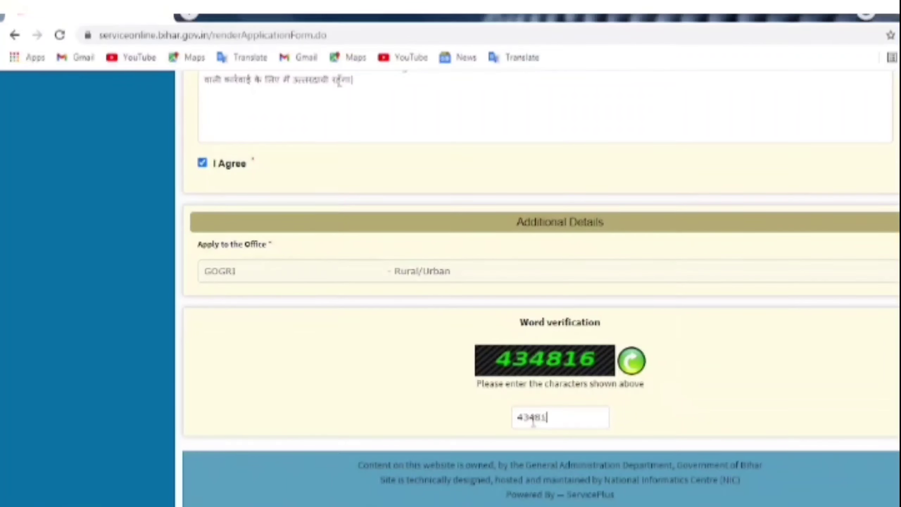
scroll(339, 83, down, 4)
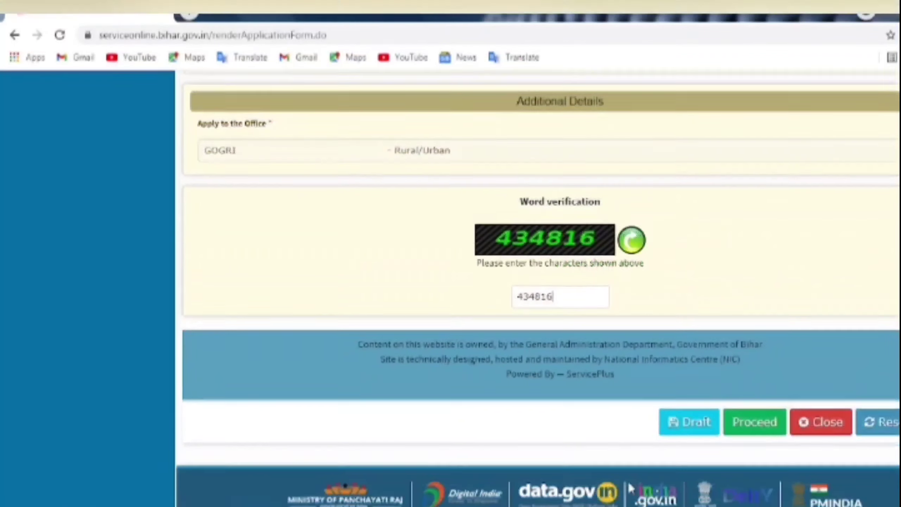
click(747, 411)
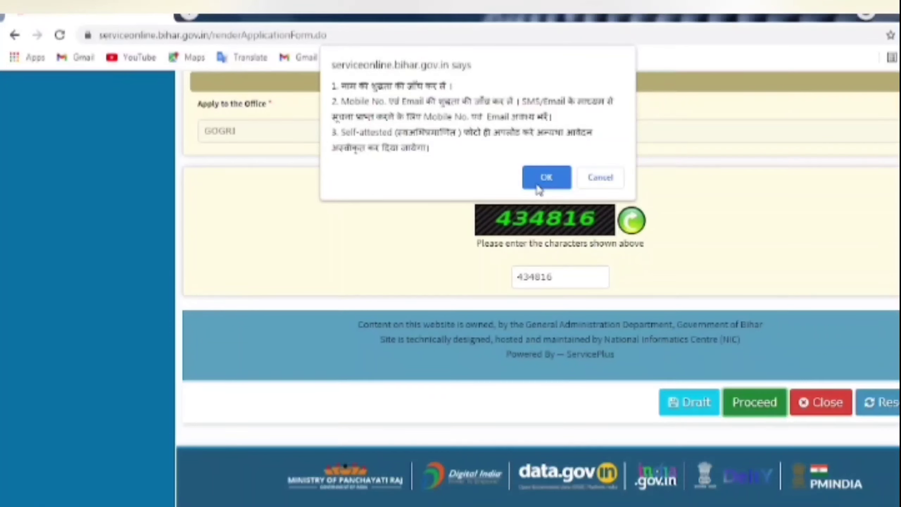
- Accept the confirm dialog and review the preview down to the Draft Reference No and GOGRI office
click(547, 180)
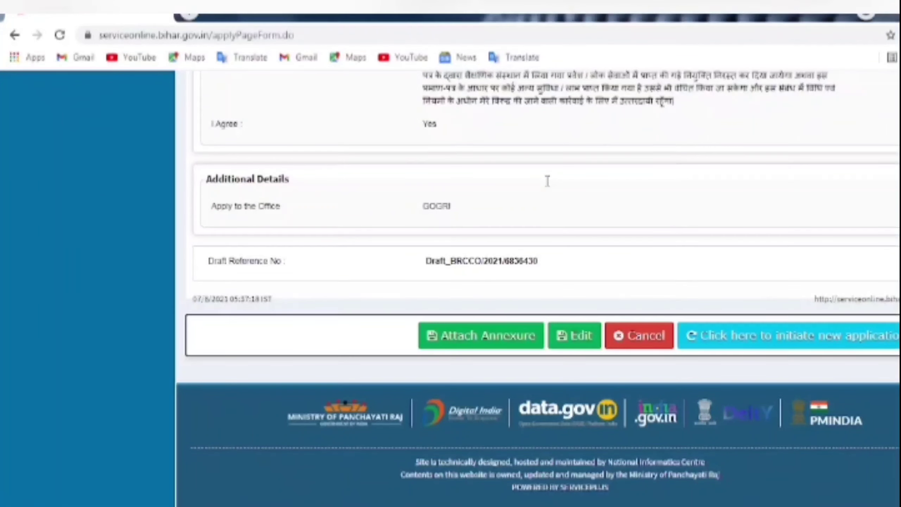
scroll(630, 261, up, 15)
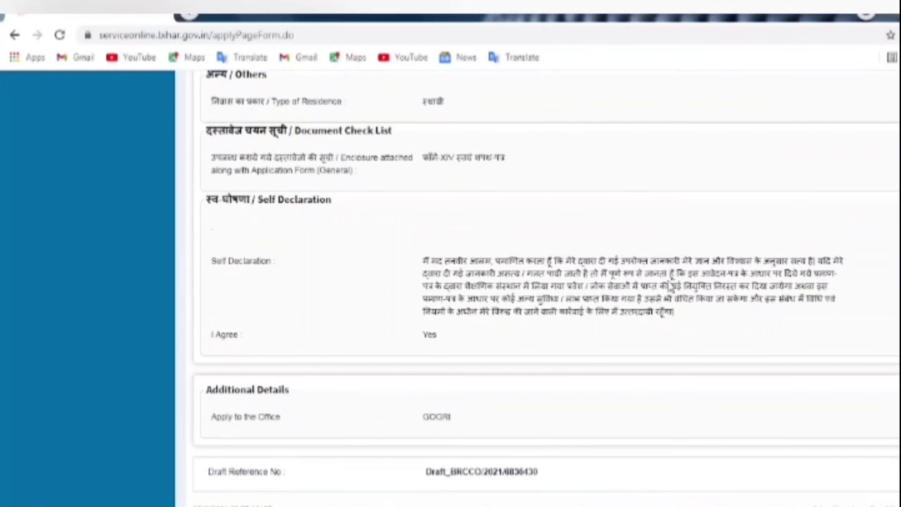
scroll(681, 306, up, 6)
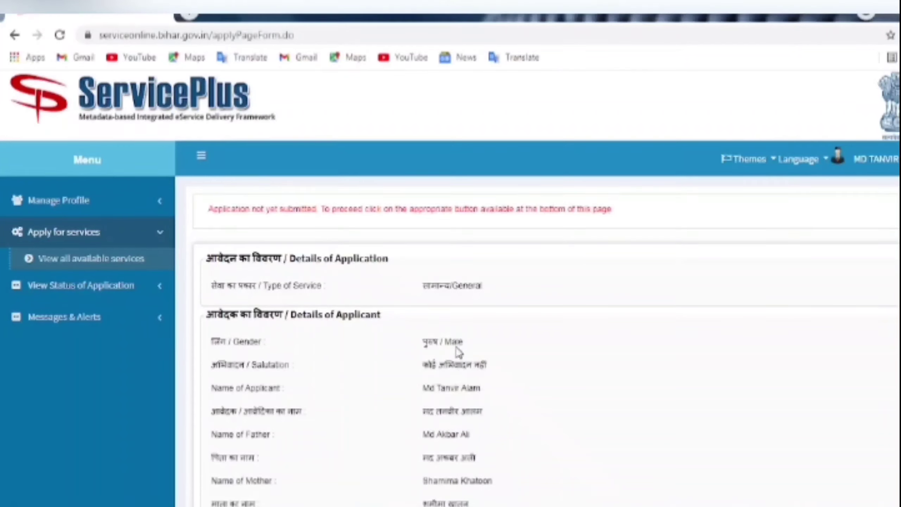
scroll(465, 373, down, 2)
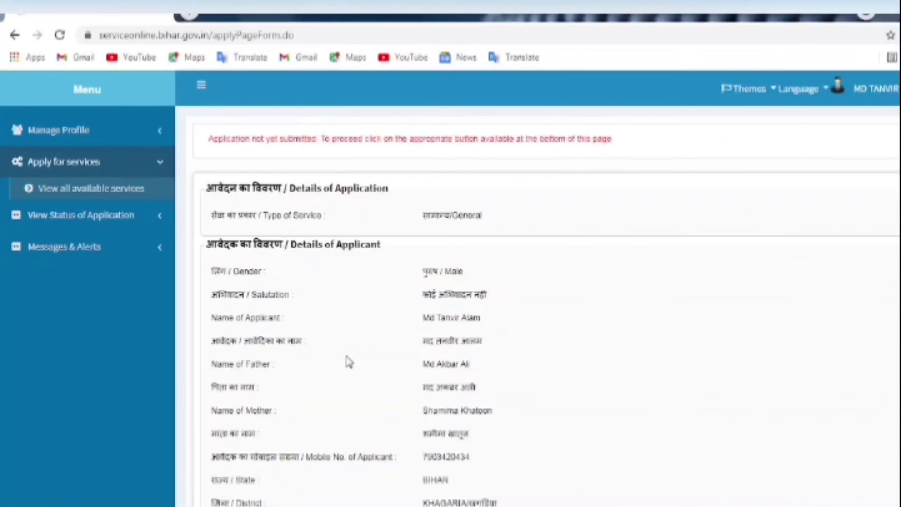
scroll(350, 362, down, 2)
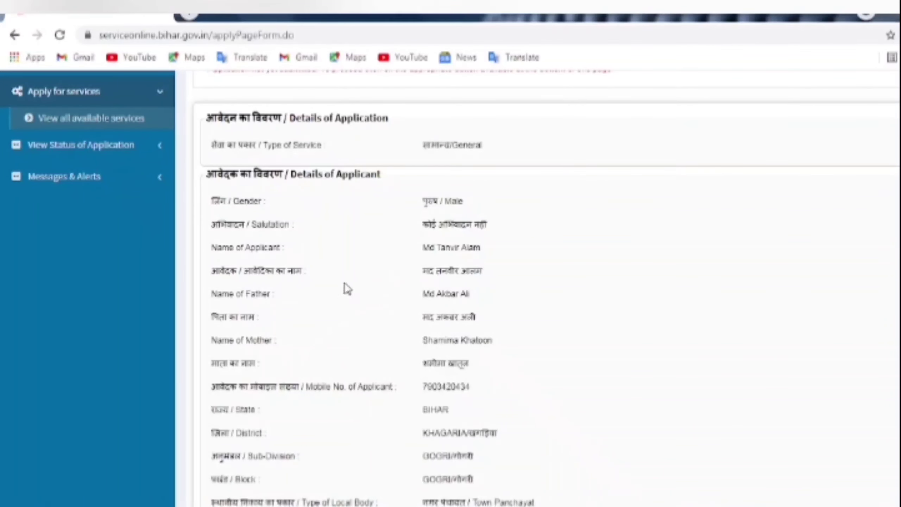
scroll(425, 311, down, 2)
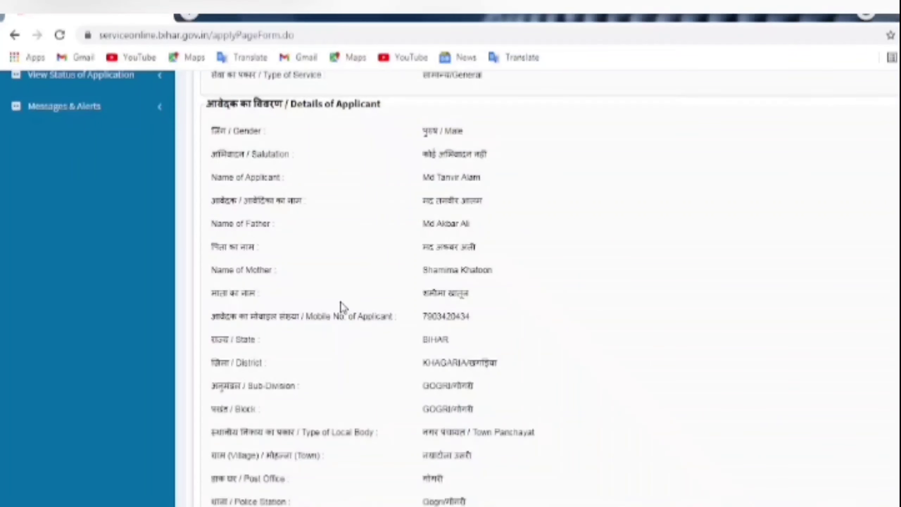
scroll(531, 315, down, 3)
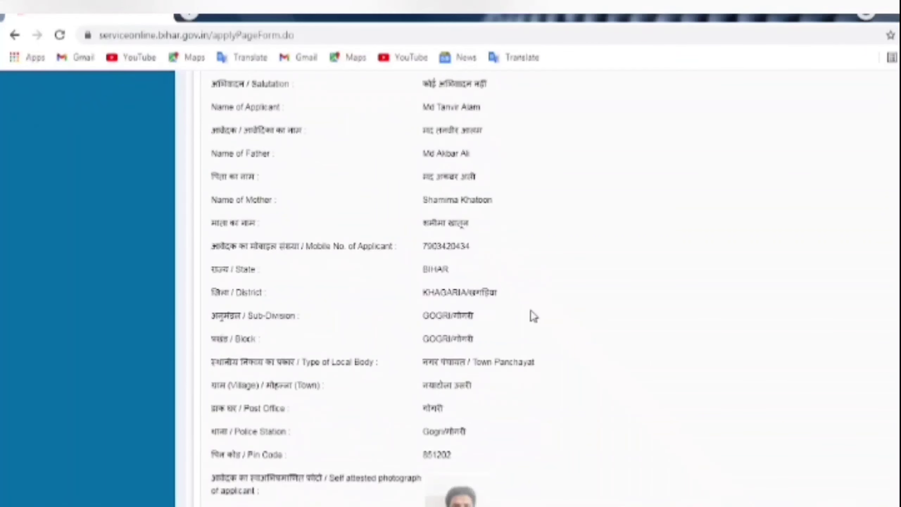
scroll(529, 331, down, 8)
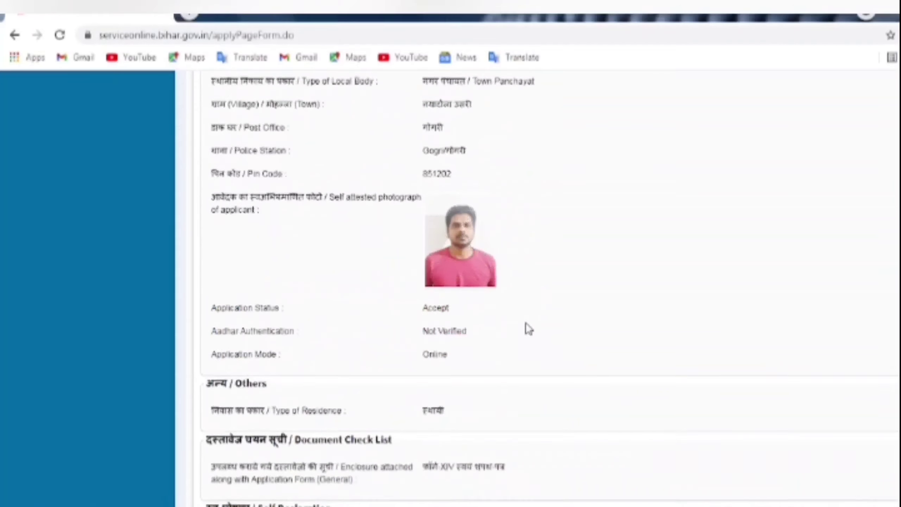
scroll(526, 323, down, 1)
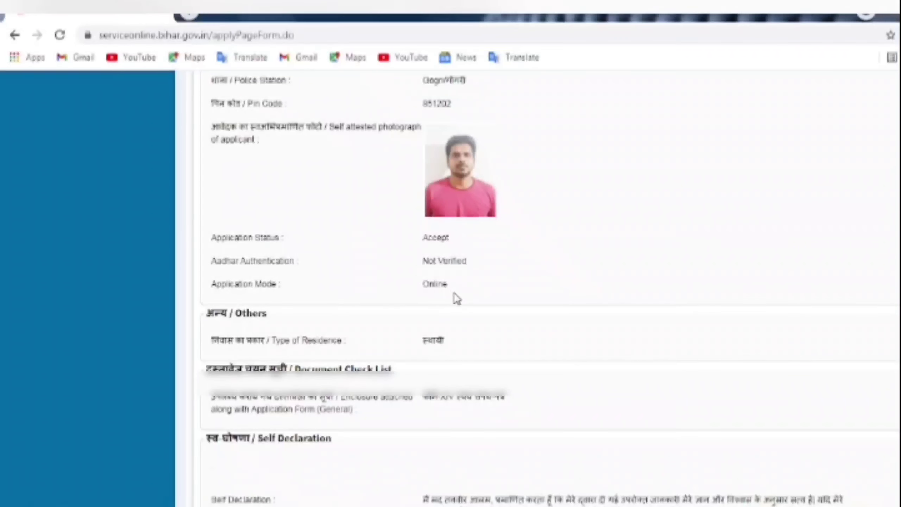
scroll(457, 298, down, 9)
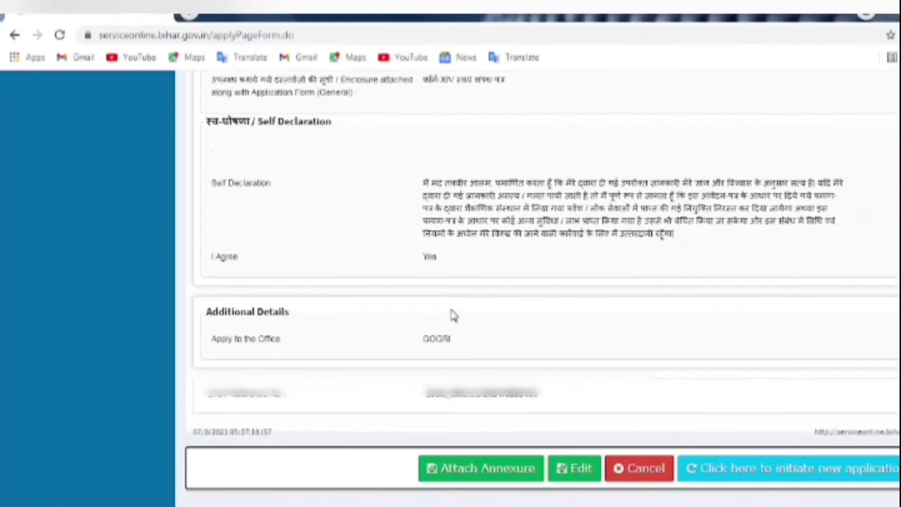
scroll(456, 316, down, 2)
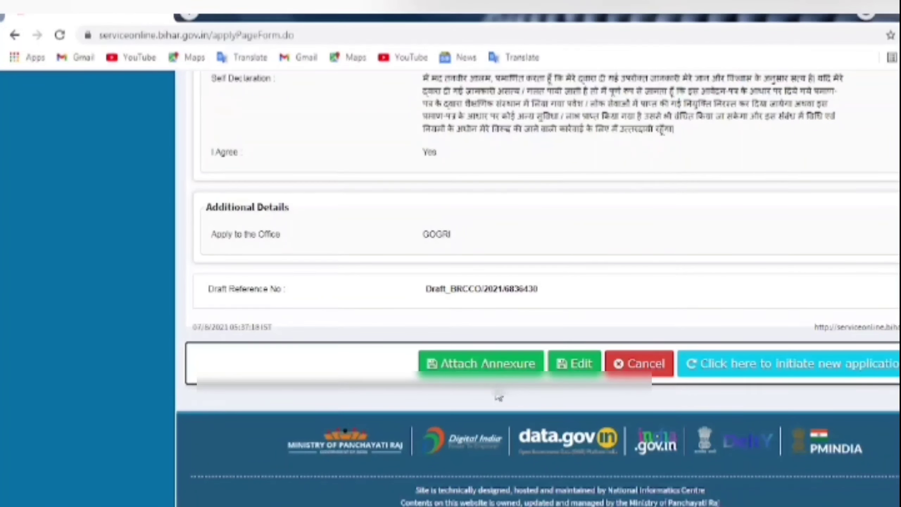
- Attach IMG_20201229_122216.jpg as the voter ID card (मतदाता पहचान पत्र) enclosure and save the annexure
click(490, 366)
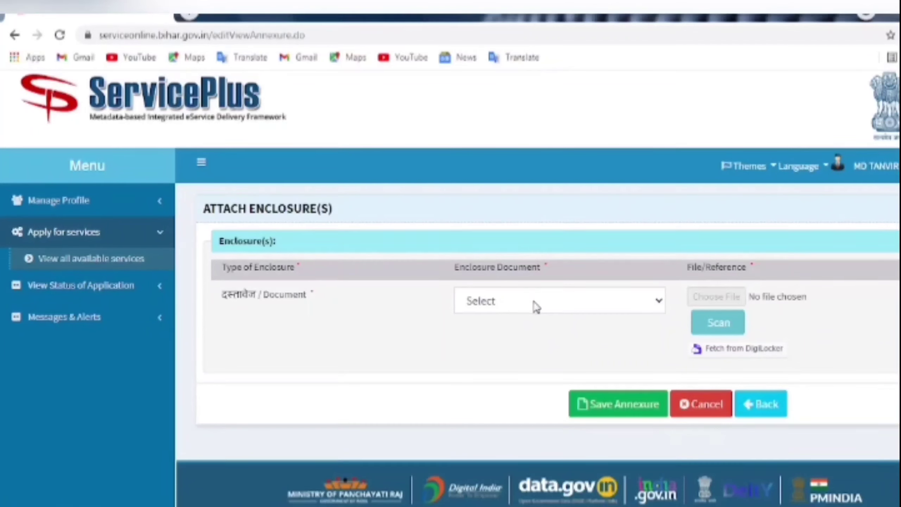
click(531, 312)
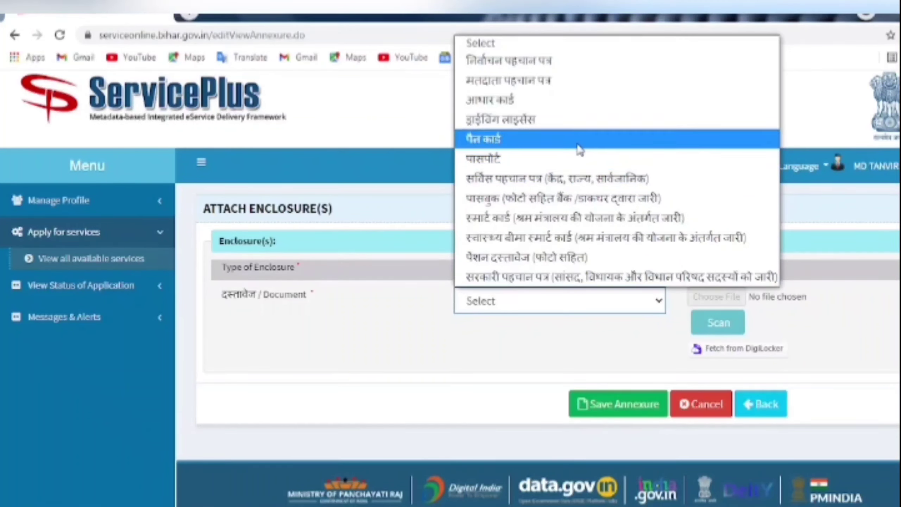
click(556, 105)
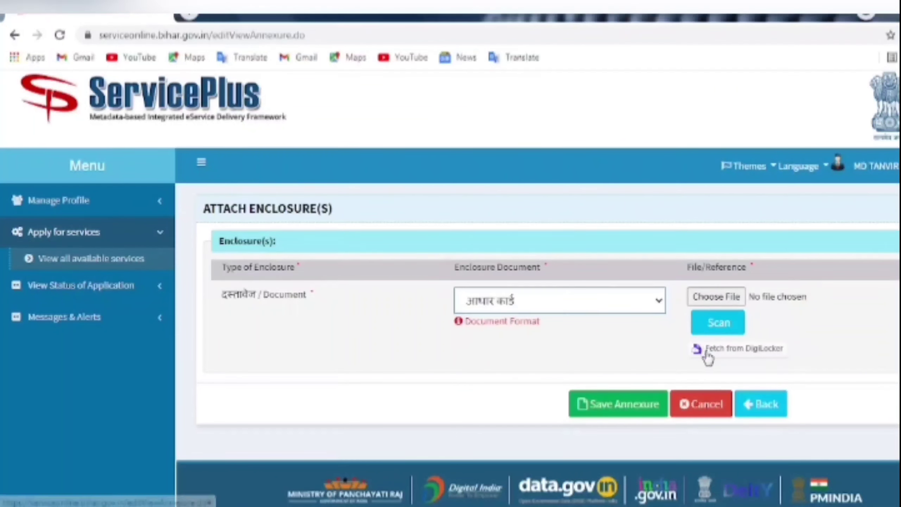
click(705, 298)
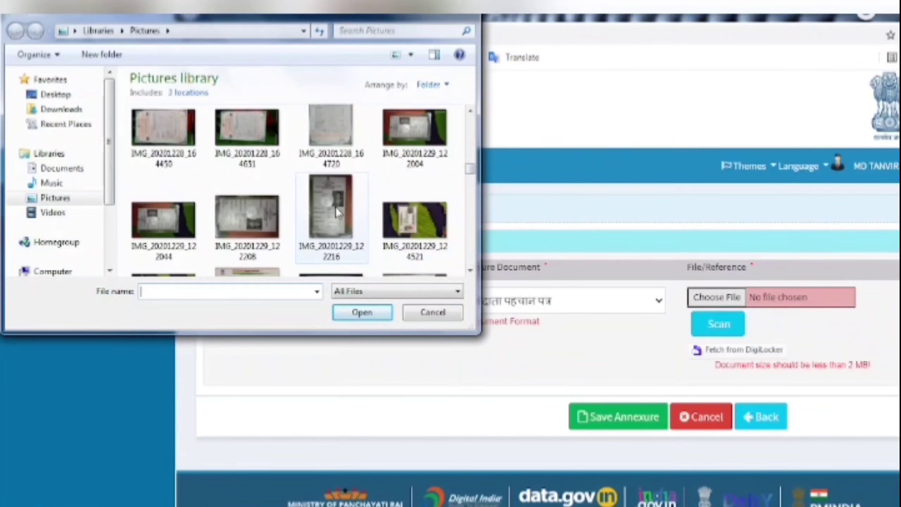
click(331, 208)
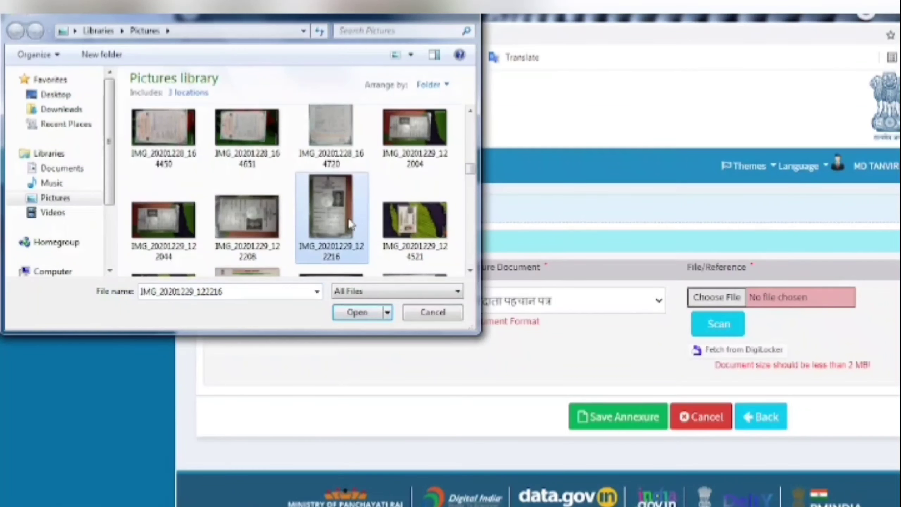
click(356, 314)
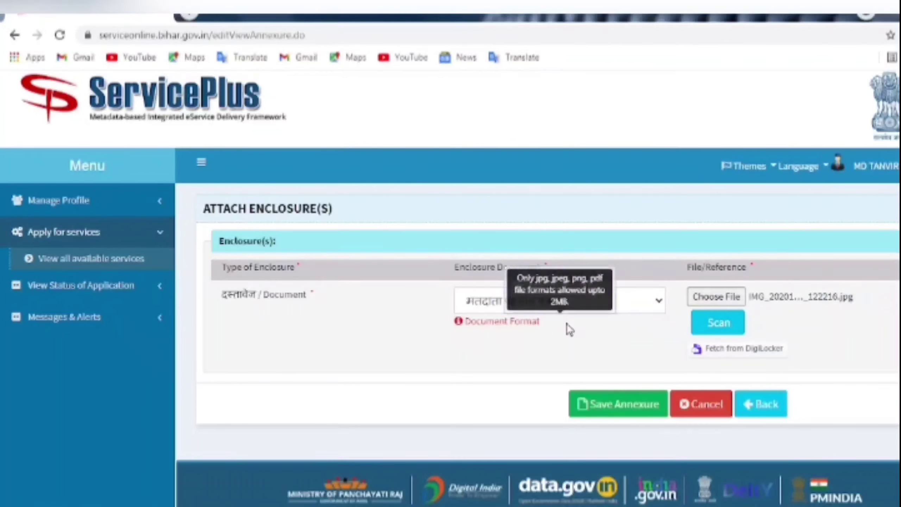
click(613, 412)
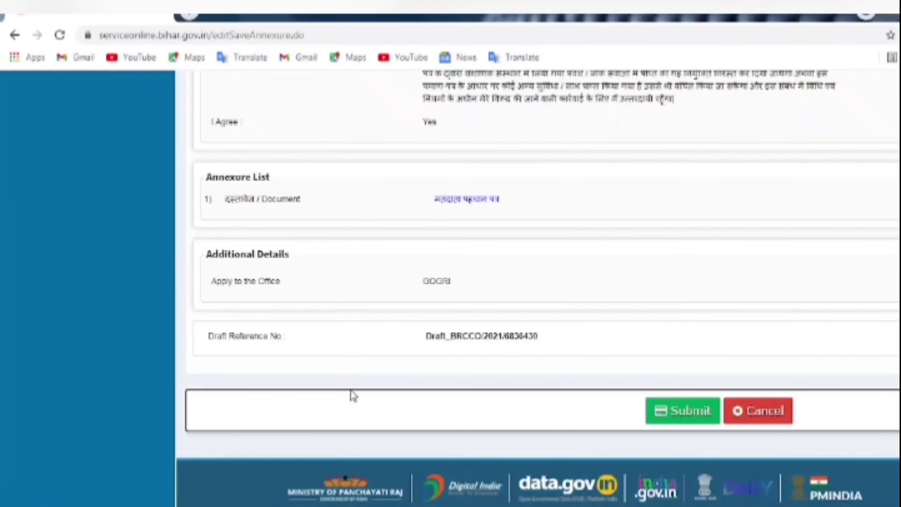
- Review the application preview down to the bottom and submit the Residence Certificate application
scroll(370, 358, up, 12)
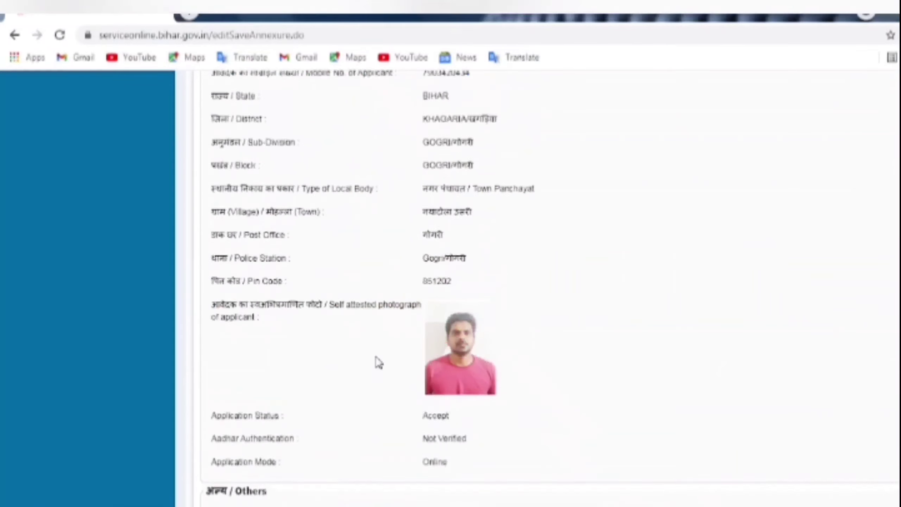
scroll(378, 362, up, 8)
scroll(381, 368, down, 3)
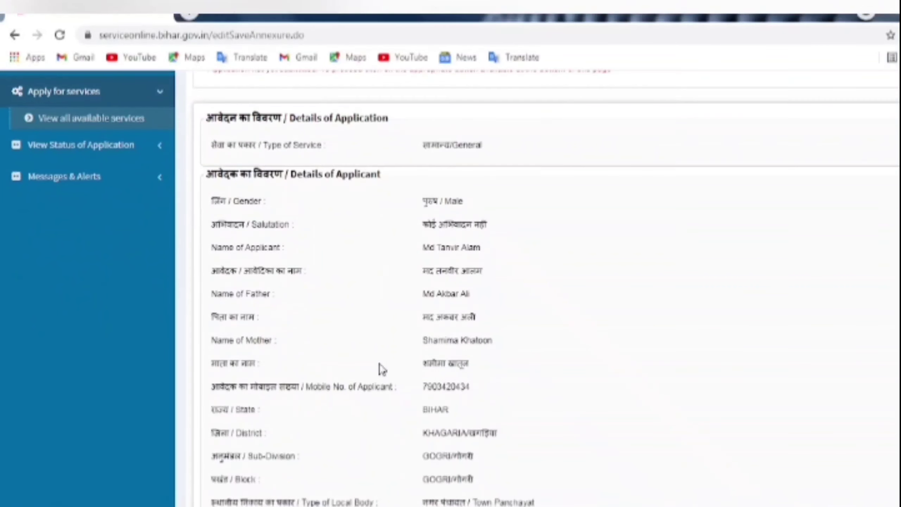
scroll(383, 370, down, 10)
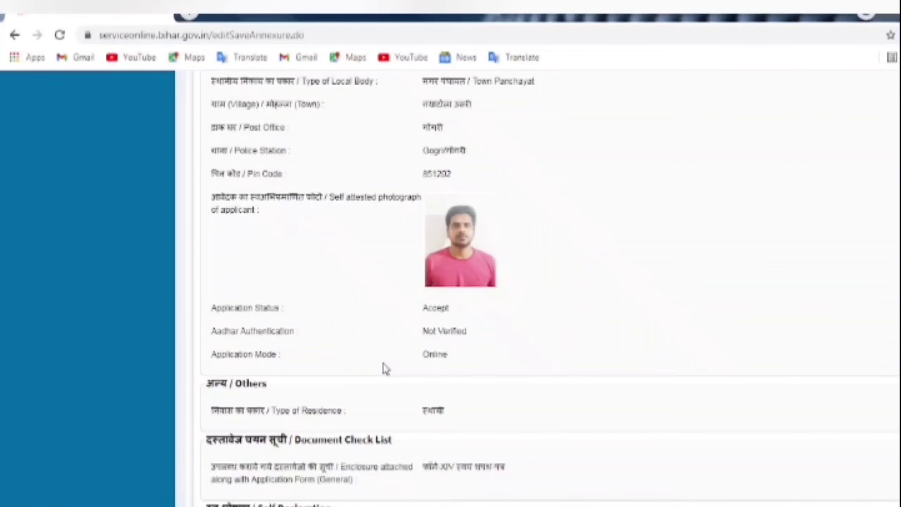
scroll(384, 368, up, 1)
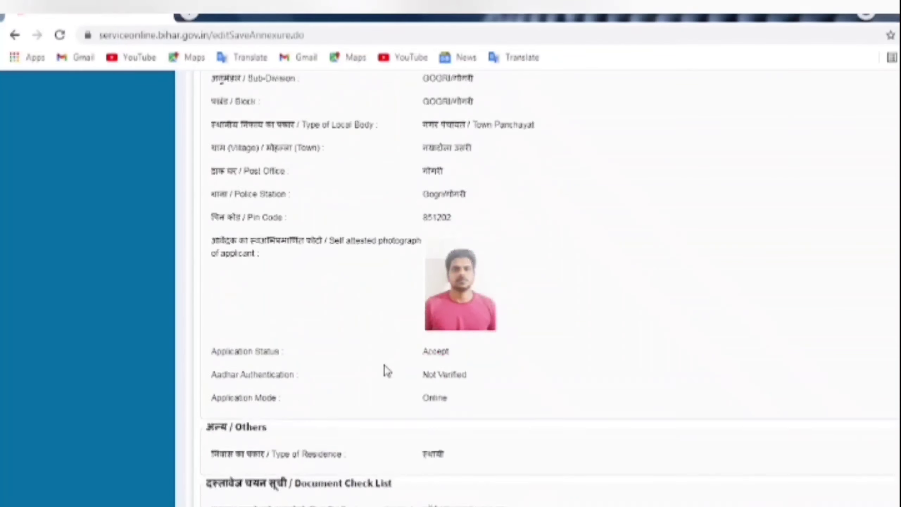
scroll(385, 369, down, 1)
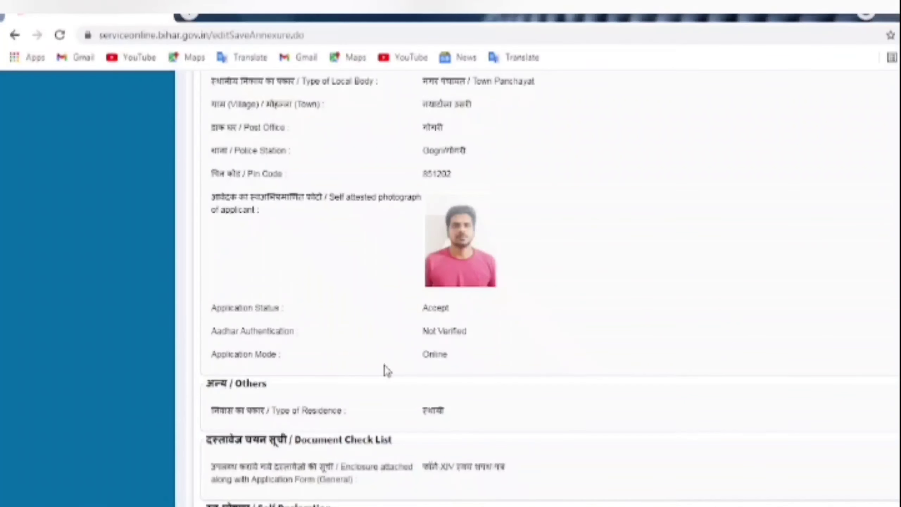
scroll(385, 371, down, 2)
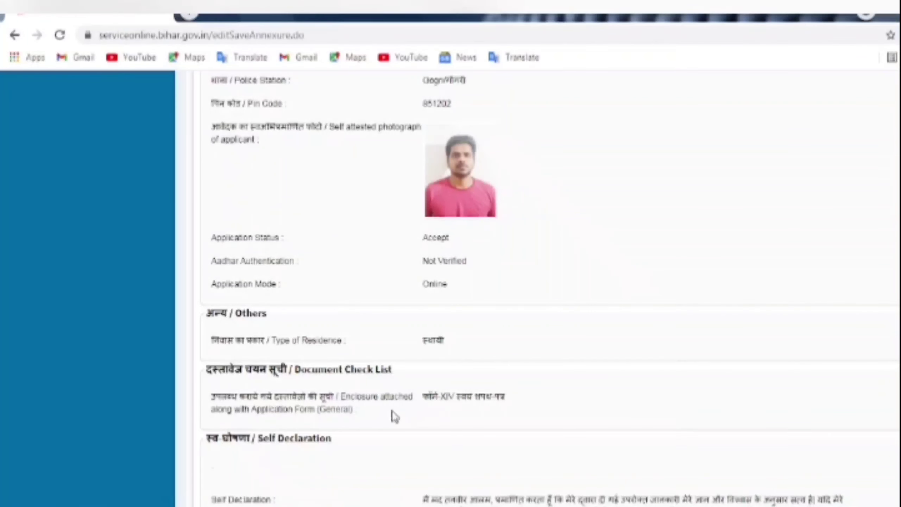
scroll(392, 416, down, 8)
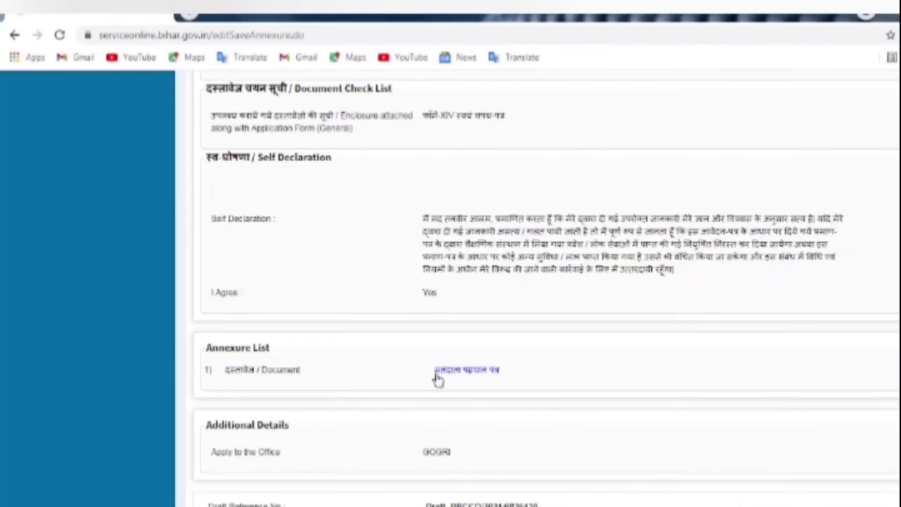
scroll(438, 381, down, 3)
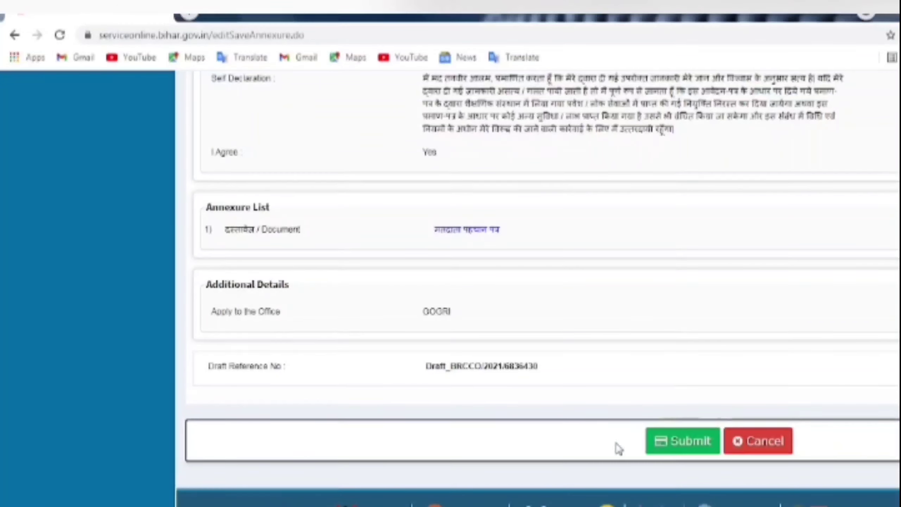
click(691, 446)
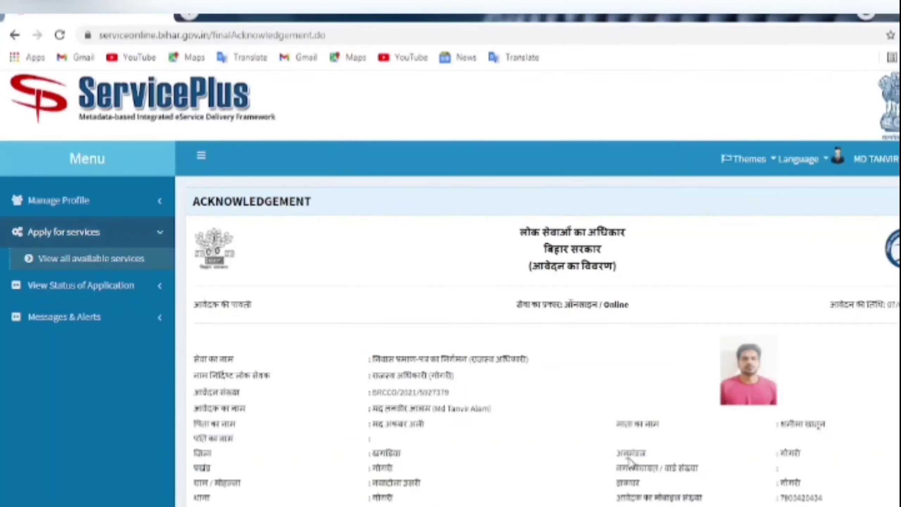
- Review the Acknowledgement page and export it to PDF
scroll(694, 490, down, 3)
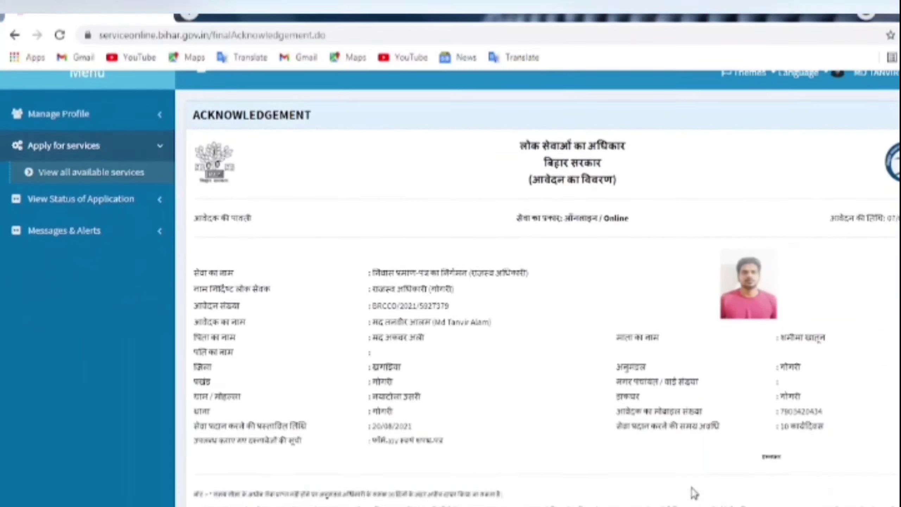
scroll(708, 370, down, 3)
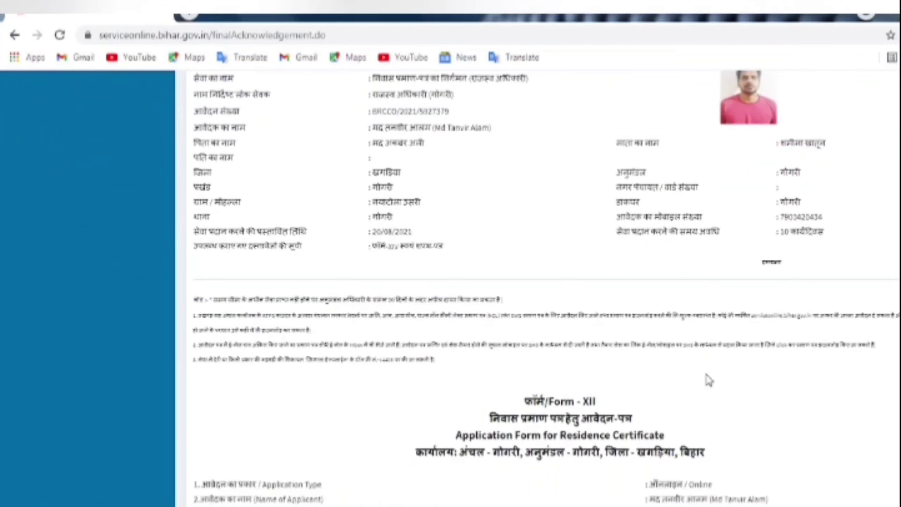
scroll(708, 380, up, 3)
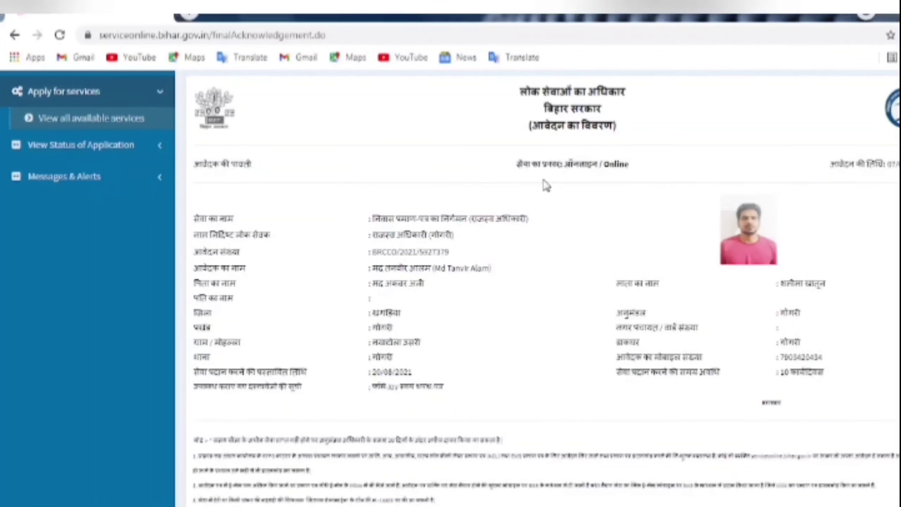
scroll(498, 289, down, 2)
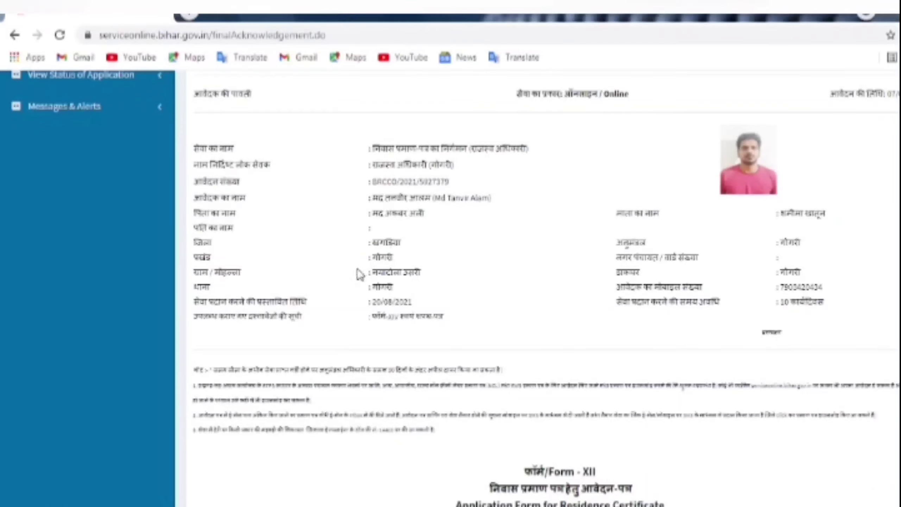
scroll(663, 413, down, 5)
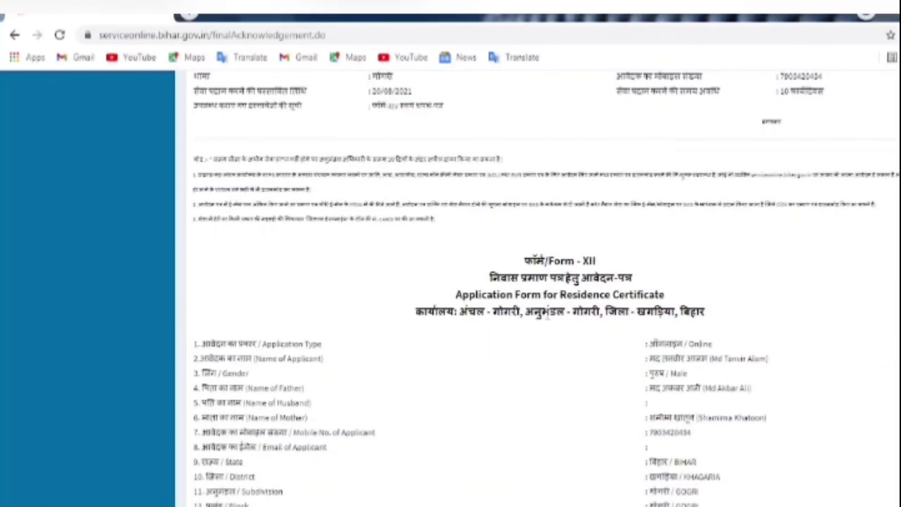
scroll(547, 317, down, 8)
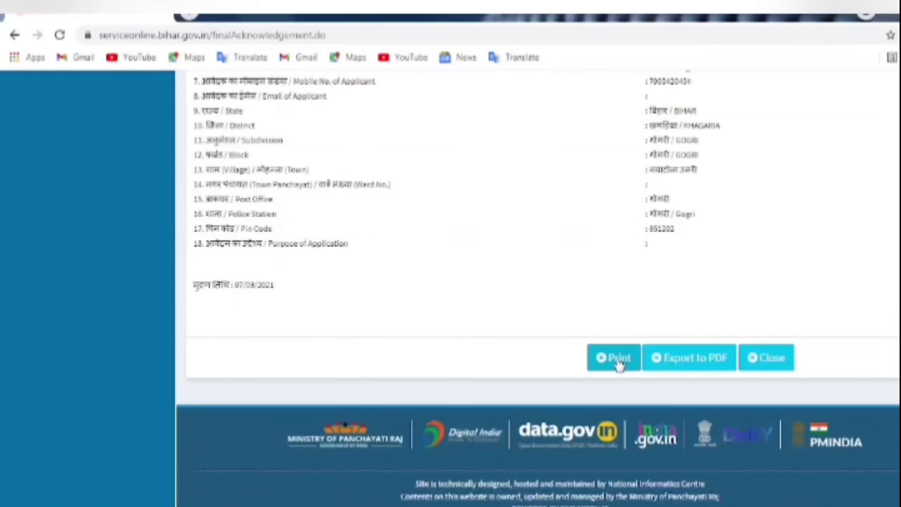
click(688, 361)
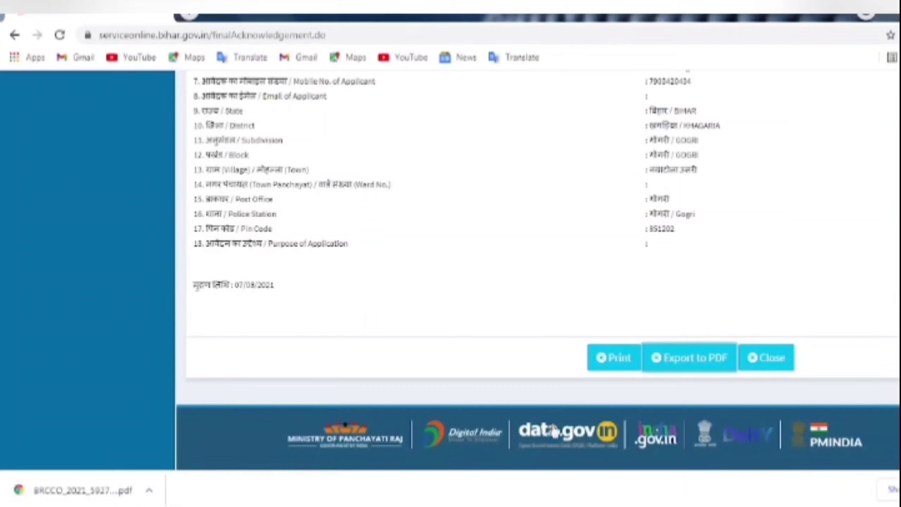
- Open the print dialog for the acknowledgement and expand More settings, leaving the destination unchanged
click(616, 364)
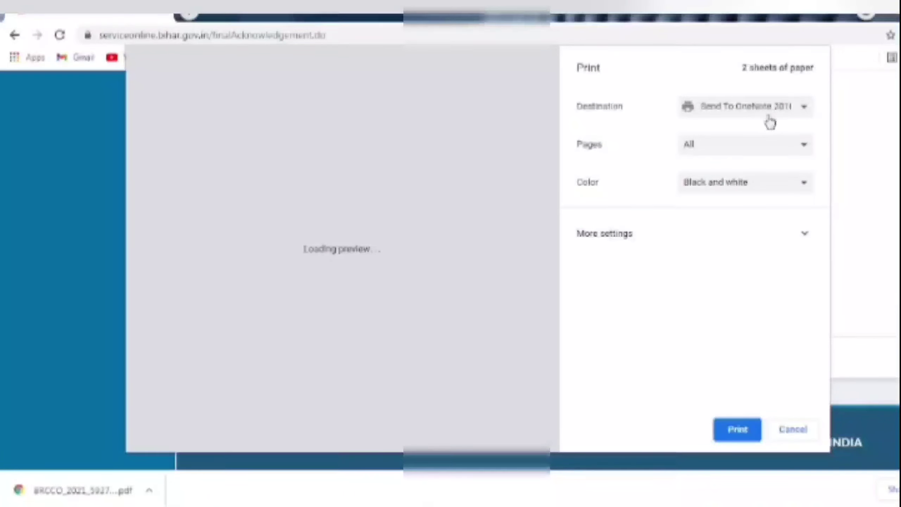
click(793, 151)
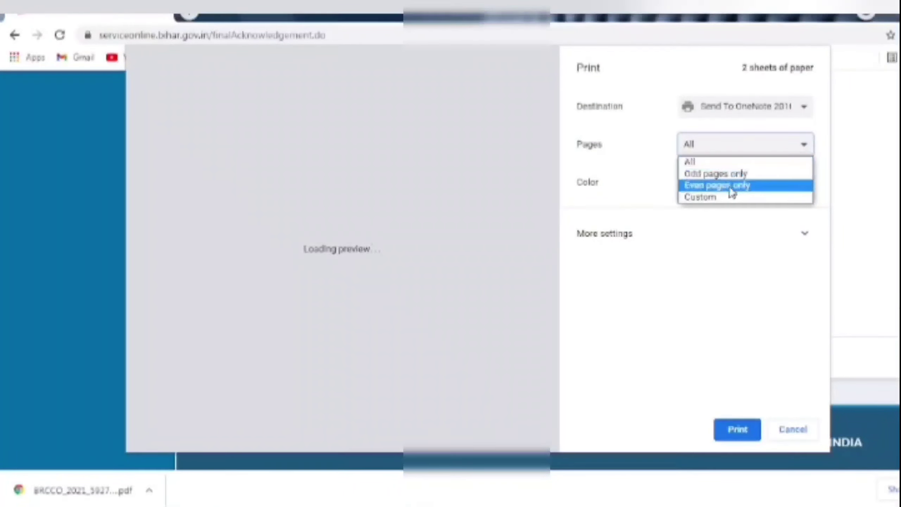
click(736, 254)
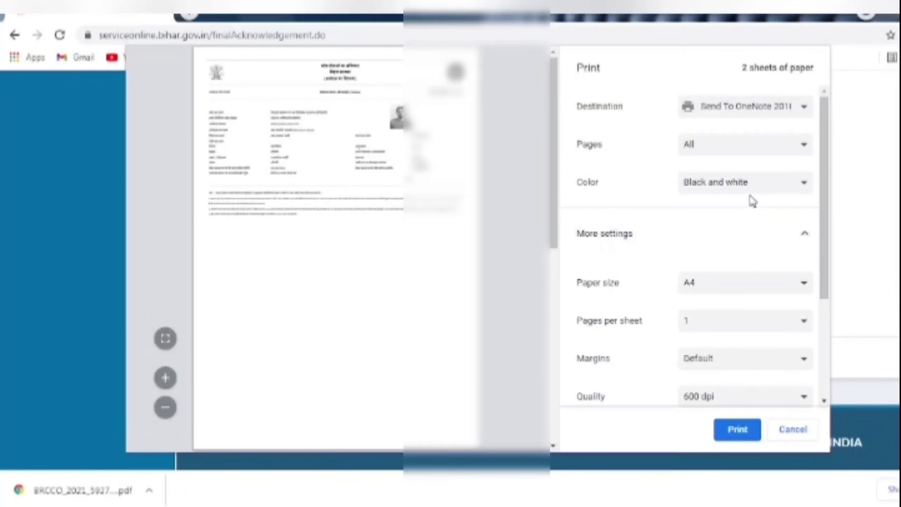
click(769, 111)
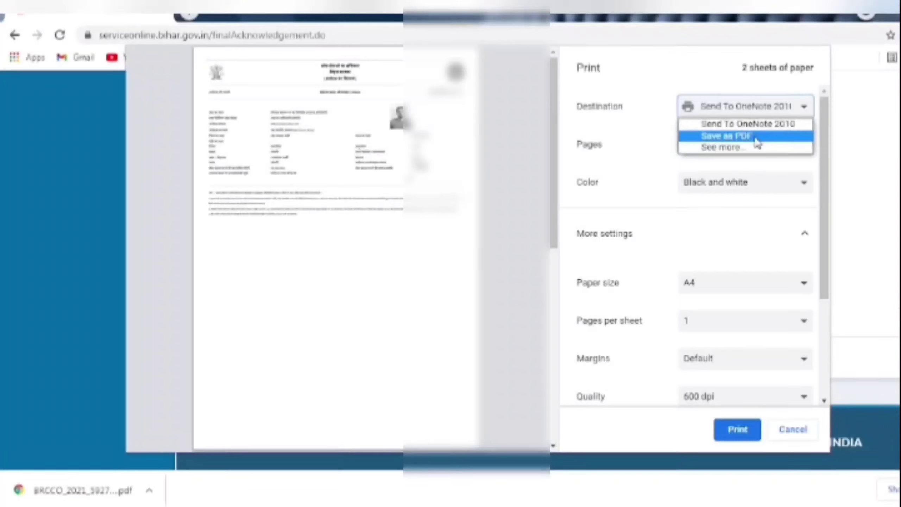
click(292, 283)
scroll(292, 283, down, 2)
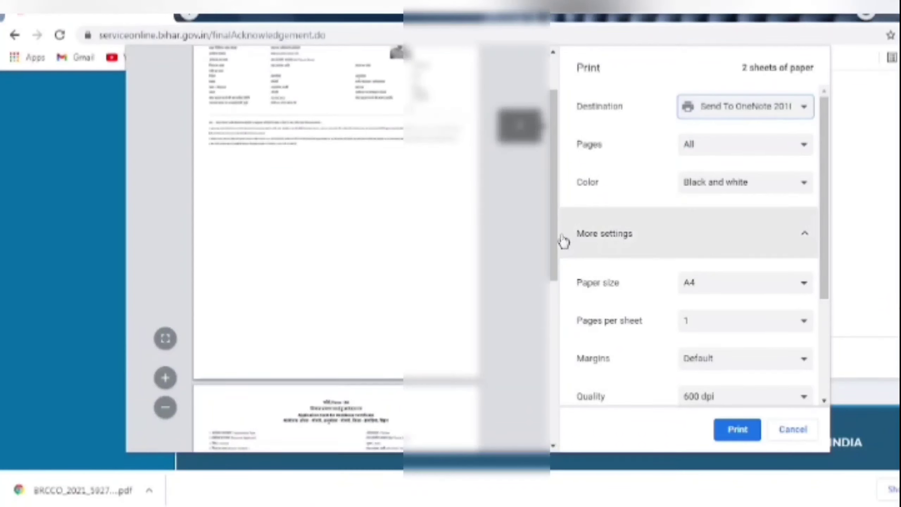
scroll(550, 257, down, 8)
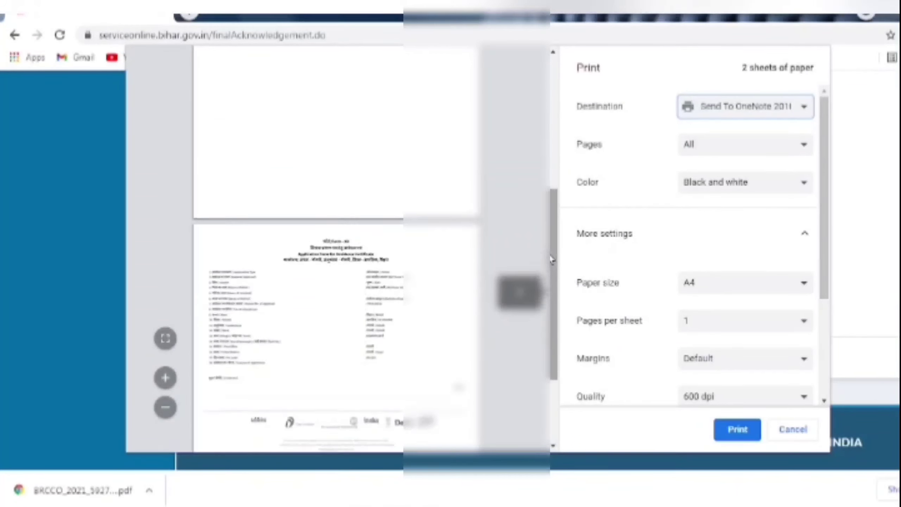
scroll(551, 249, up, 10)
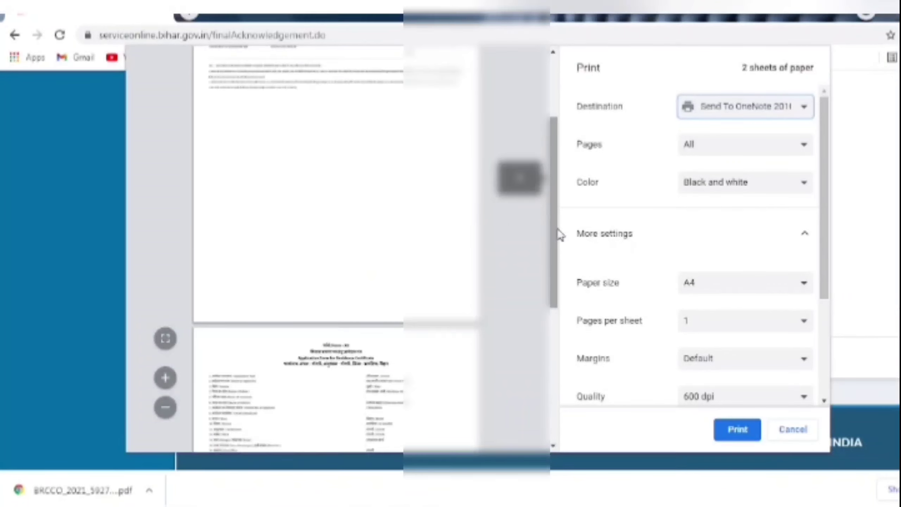
- Keep all pages selected and set Color to Black and white
click(751, 154)
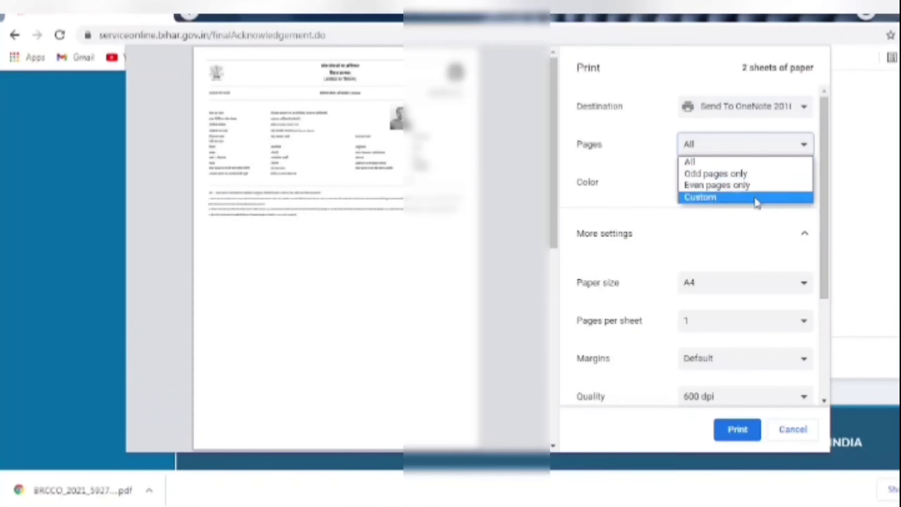
click(874, 204)
click(780, 184)
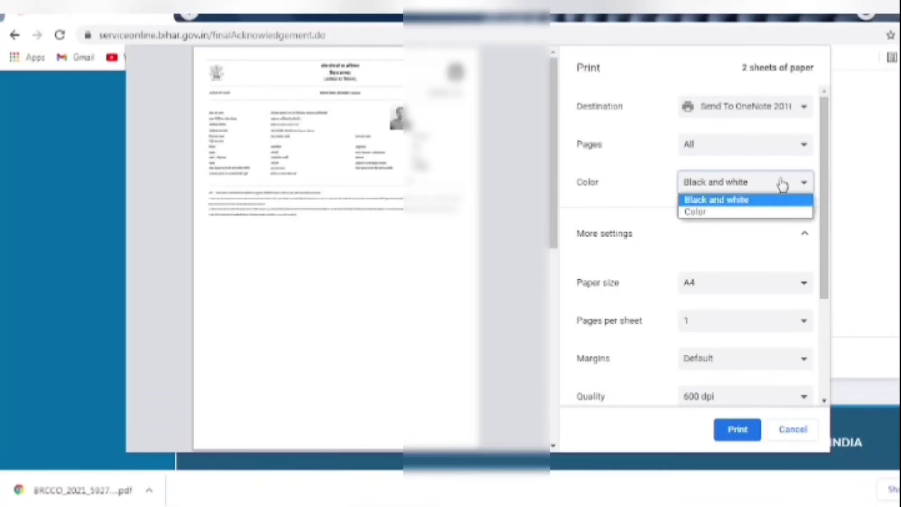
click(733, 213)
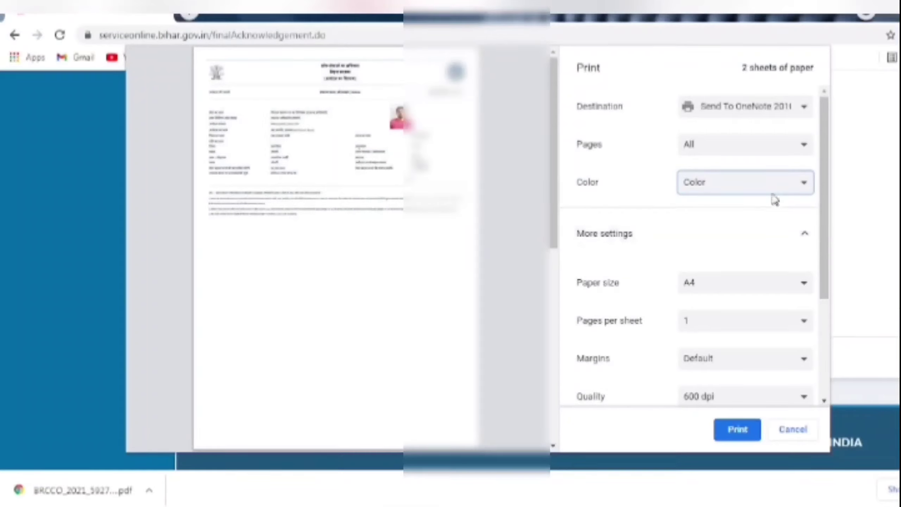
click(778, 181)
click(765, 201)
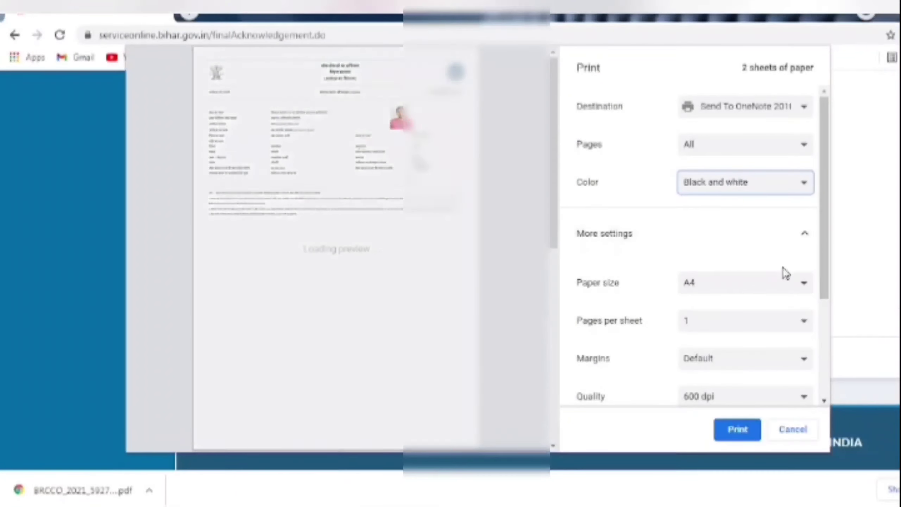
scroll(784, 272, down, 4)
scroll(745, 263, up, 4)
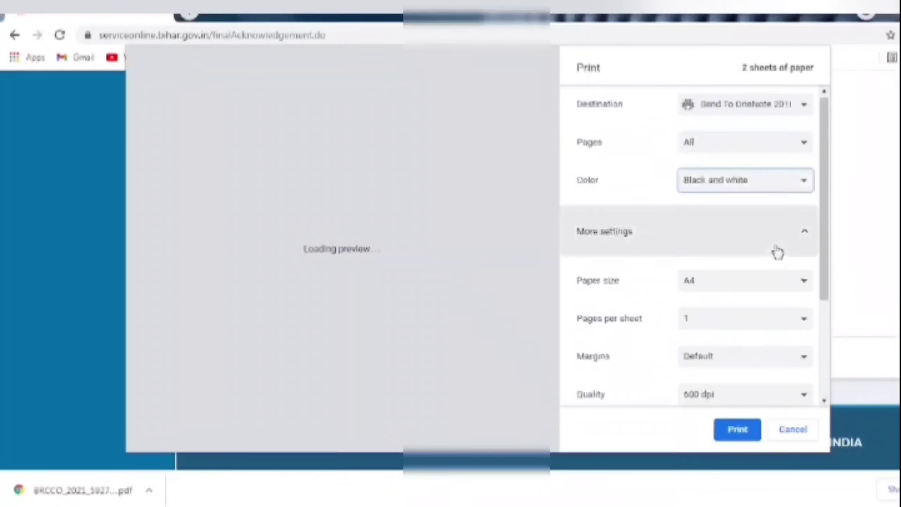